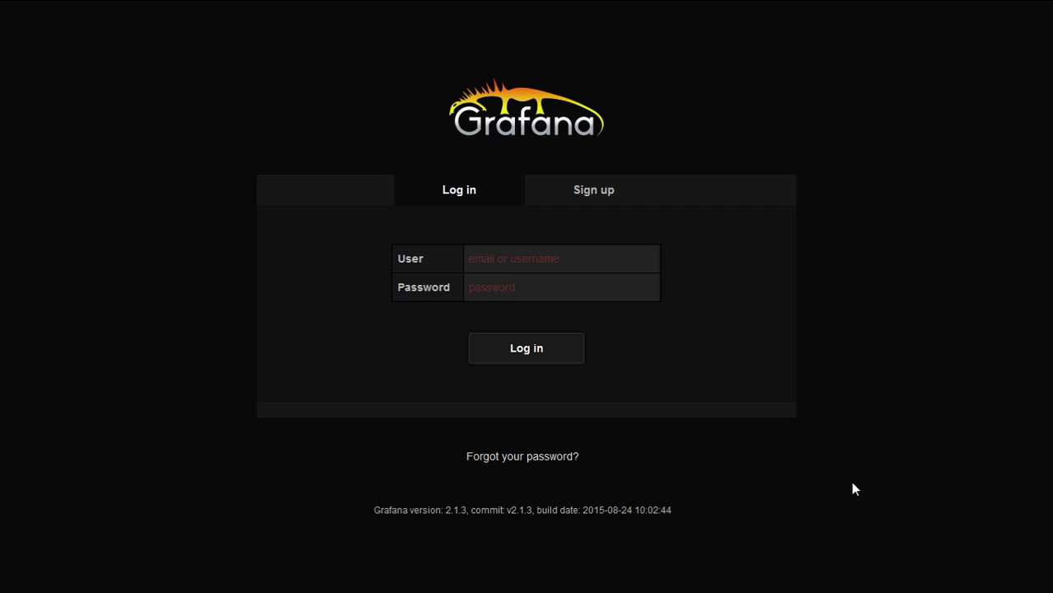
# Sign in to Grafana with the guest account and its password
pyautogui.click(564, 264)
pyautogui.write('guest')
pyautogui.press('Tab')
pyautogui.write('gue')
pyautogui.press('Return')
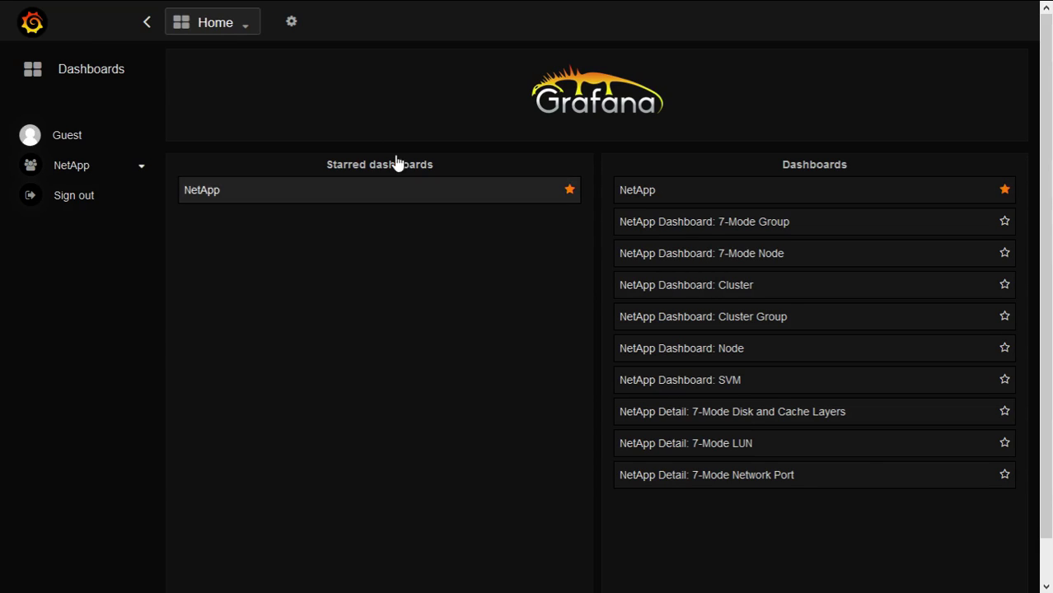
# Collapse the side menu, open the NetApp dashboard and scroll through its cDOT and 7-Mode map tables
pyautogui.click(146, 24)
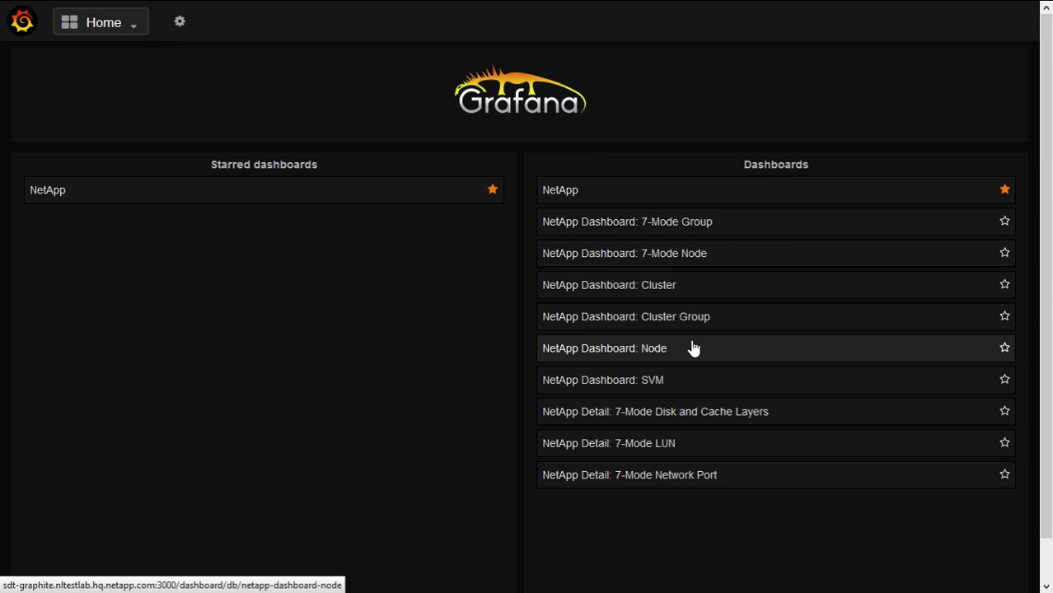
pyautogui.click(661, 197)
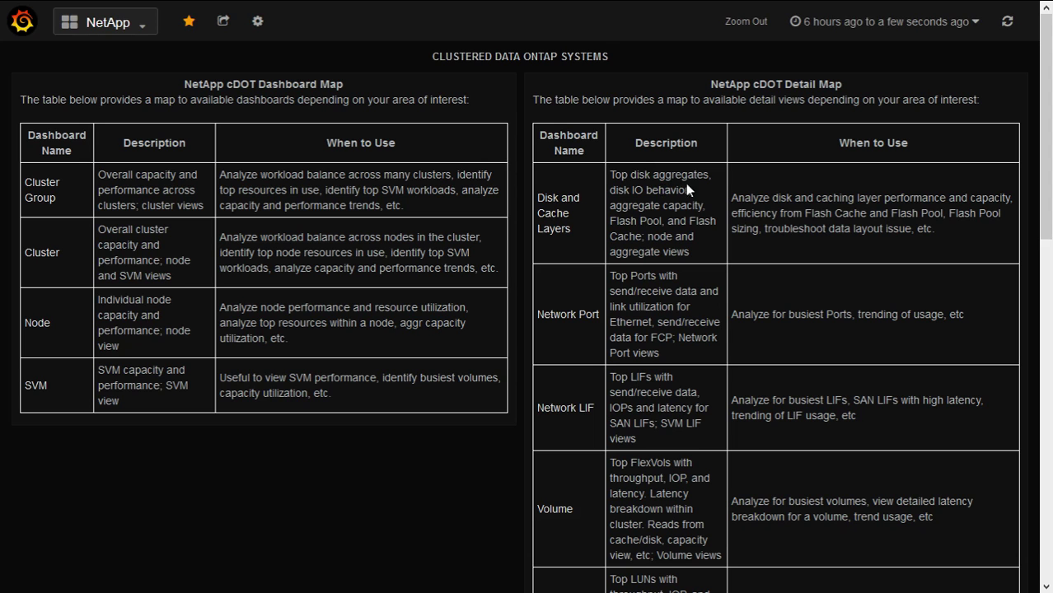
pyautogui.scroll(-6, 1047, 378)
pyautogui.scroll(-2, 1052, 378)
pyautogui.scroll(8, 1051, 423)
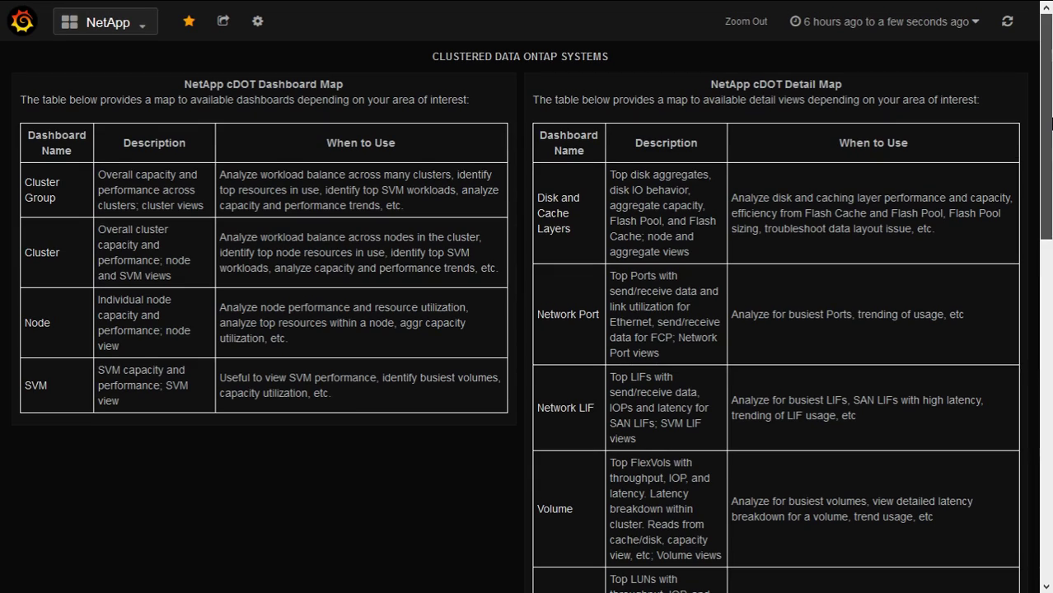
# Open the Cluster dashboard and filter it to cluster blob1 only
pyautogui.click(48, 256)
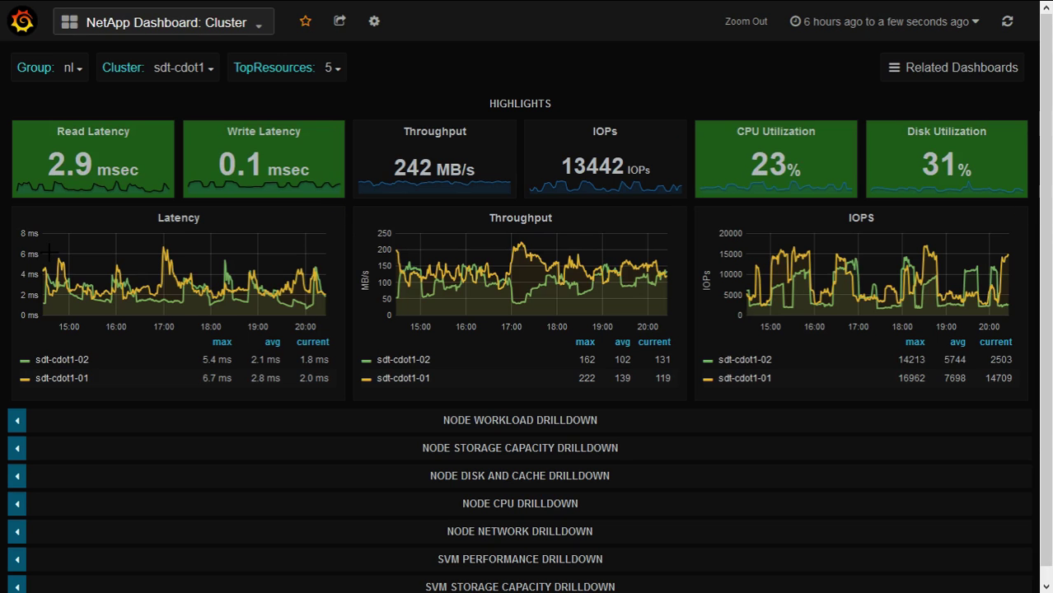
pyautogui.moveTo(51, 253)
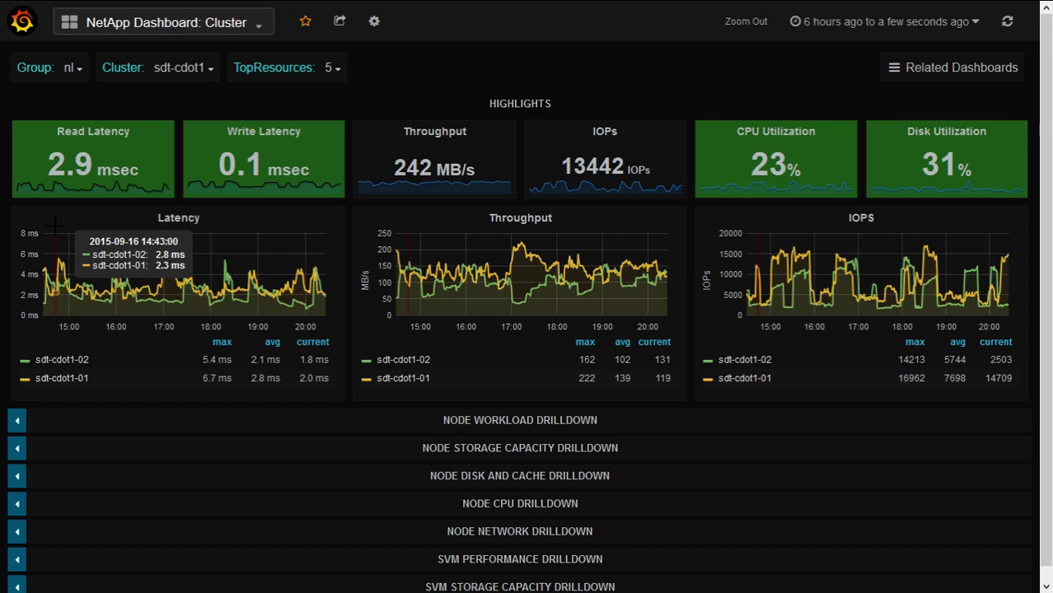
pyautogui.click(186, 69)
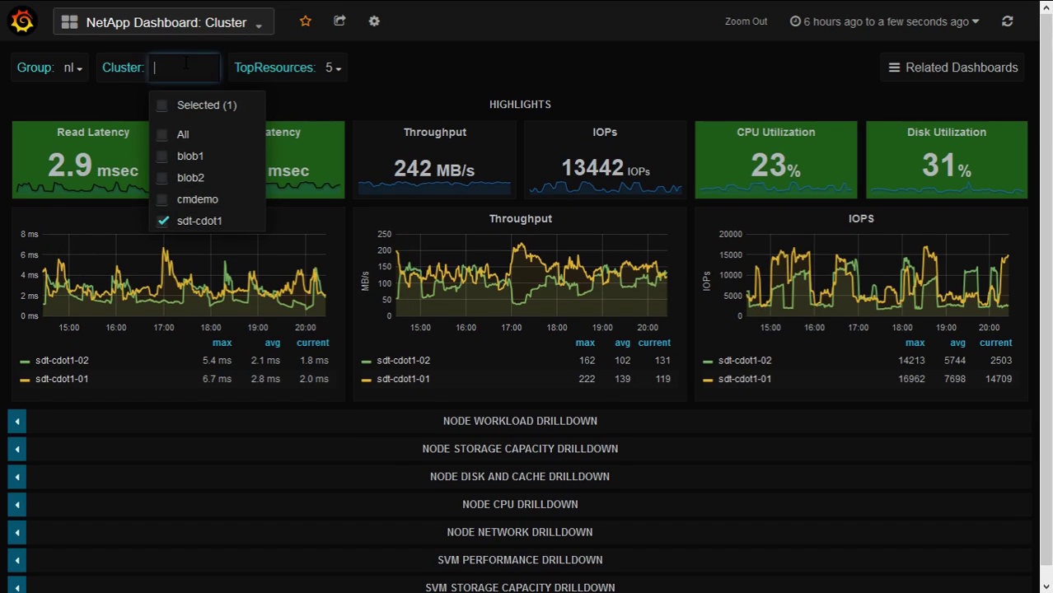
pyautogui.click(209, 160)
pyautogui.click(165, 223)
pyautogui.click(137, 96)
# Add sdt-cdot1 back so the dashboard shows blob1 and sdt-cdot1 together
pyautogui.click(169, 69)
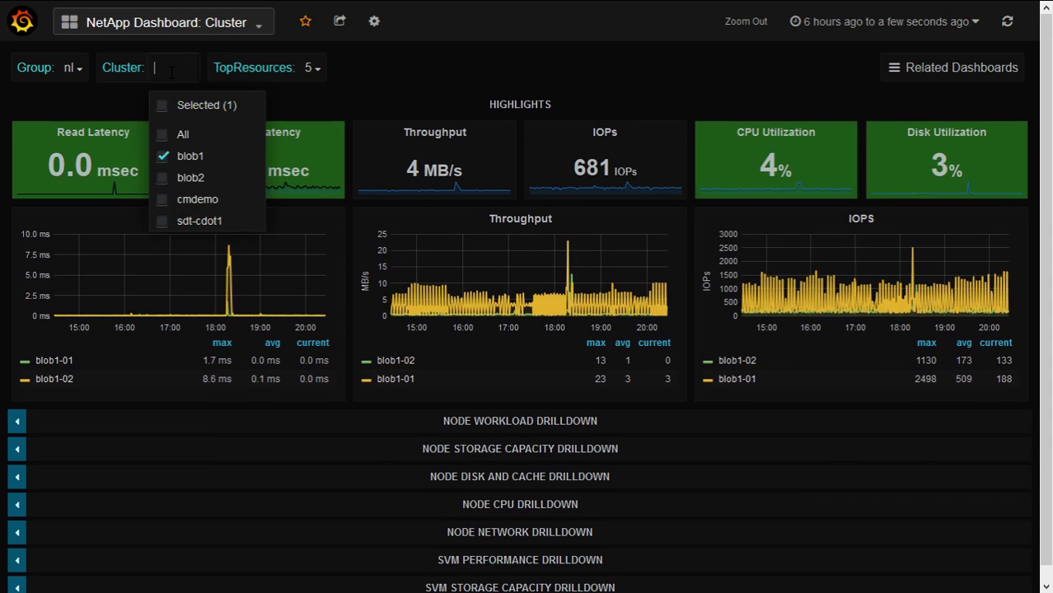
pyautogui.click(163, 221)
pyautogui.click(117, 82)
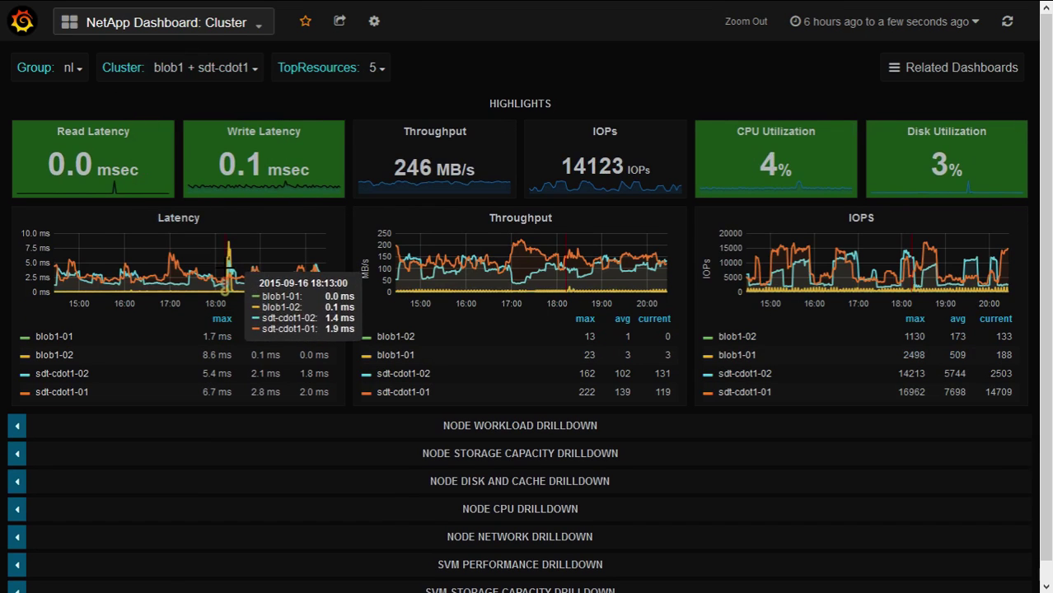
pyautogui.click(143, 219)
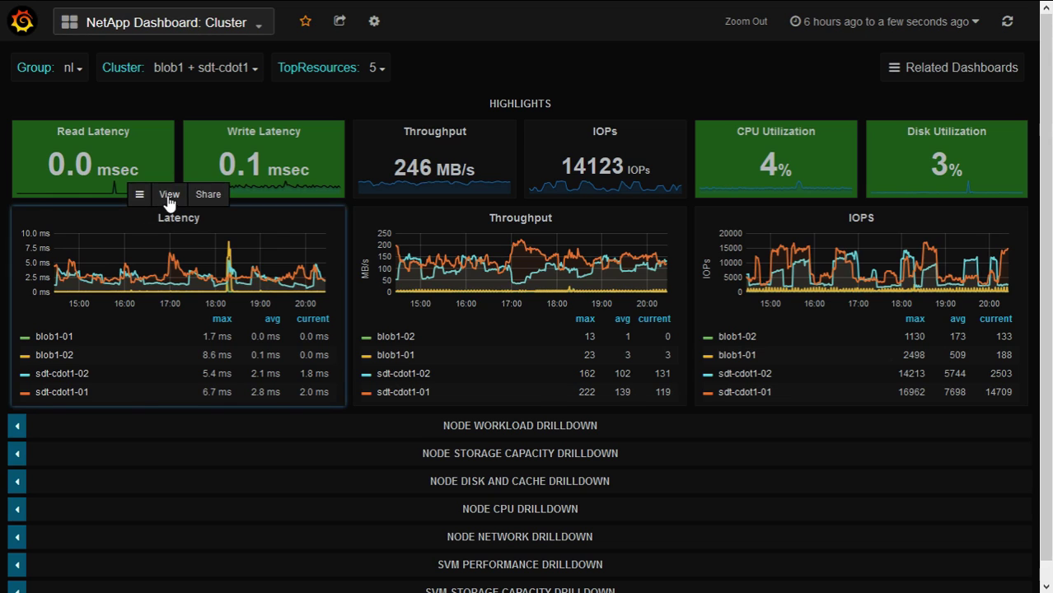
# View the Latency panel full-size, zoom in, then widen to Last 7d and Last 30d
pyautogui.click(169, 194)
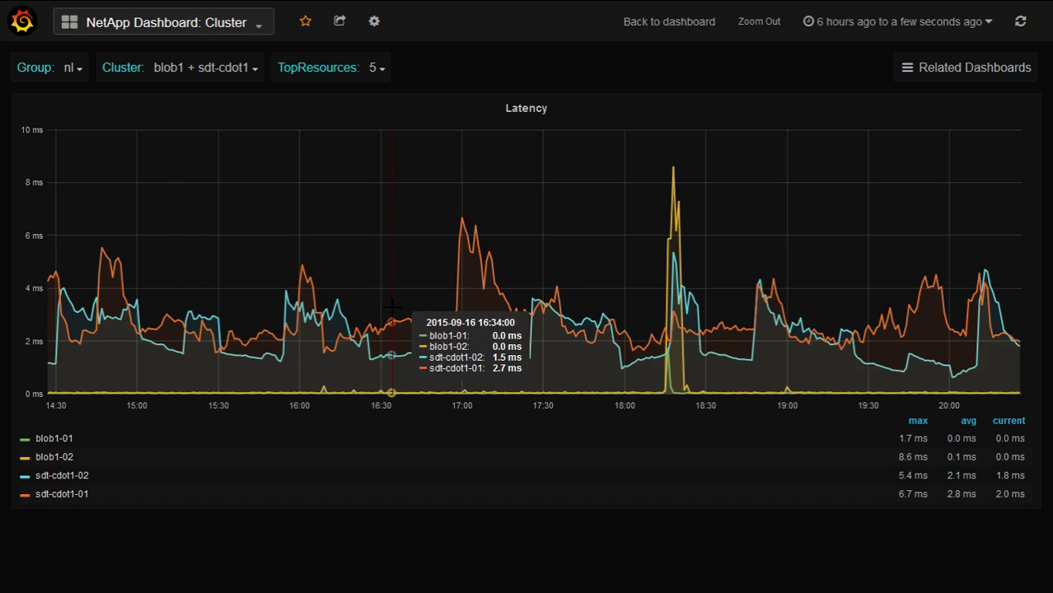
pyautogui.moveTo(392, 309); pyautogui.dragTo(591, 314)
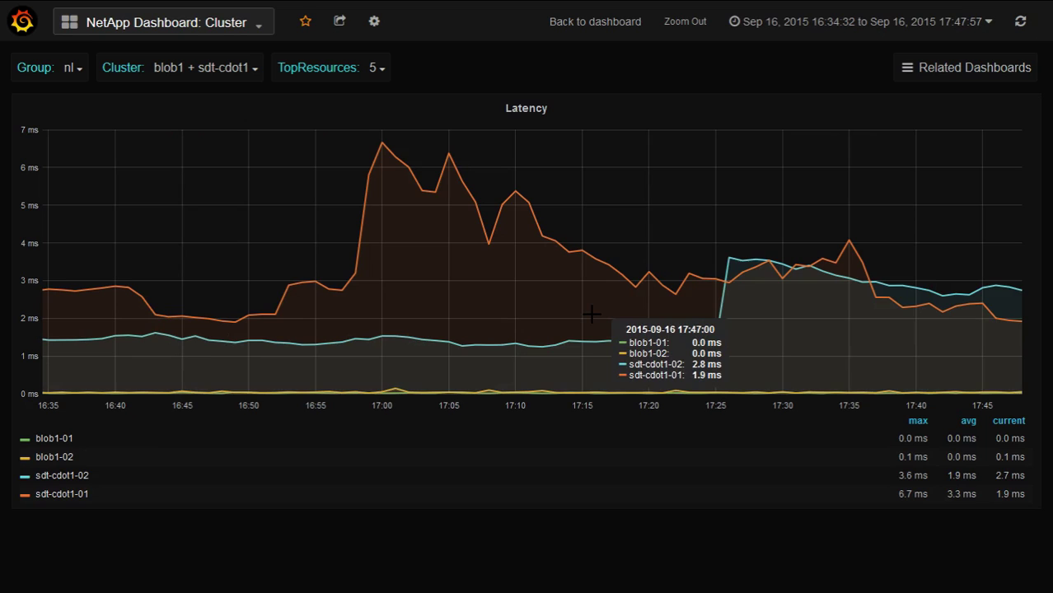
pyautogui.click(696, 38)
pyautogui.click(766, 24)
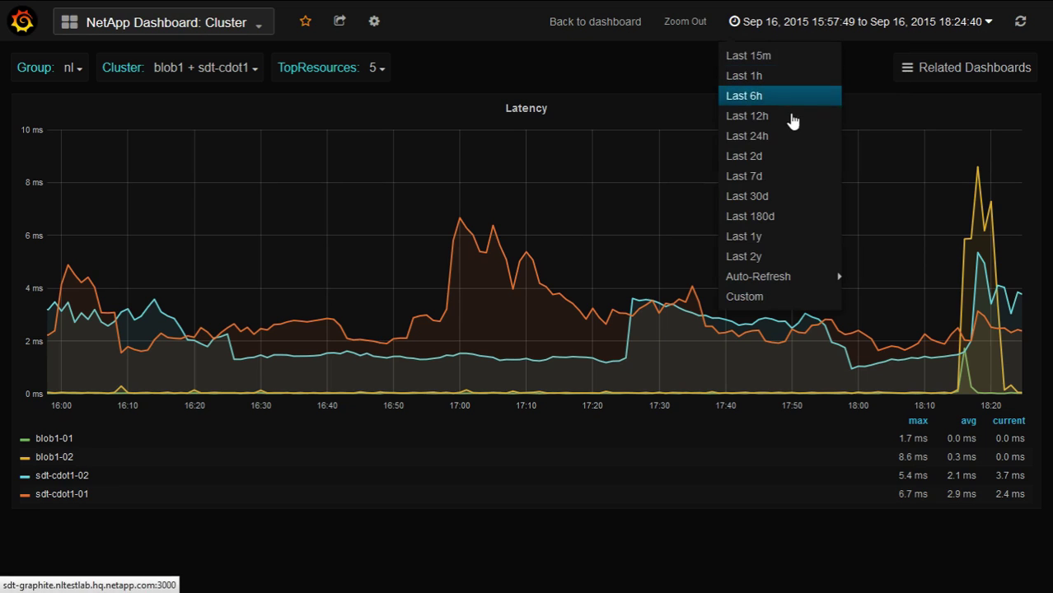
pyautogui.click(799, 176)
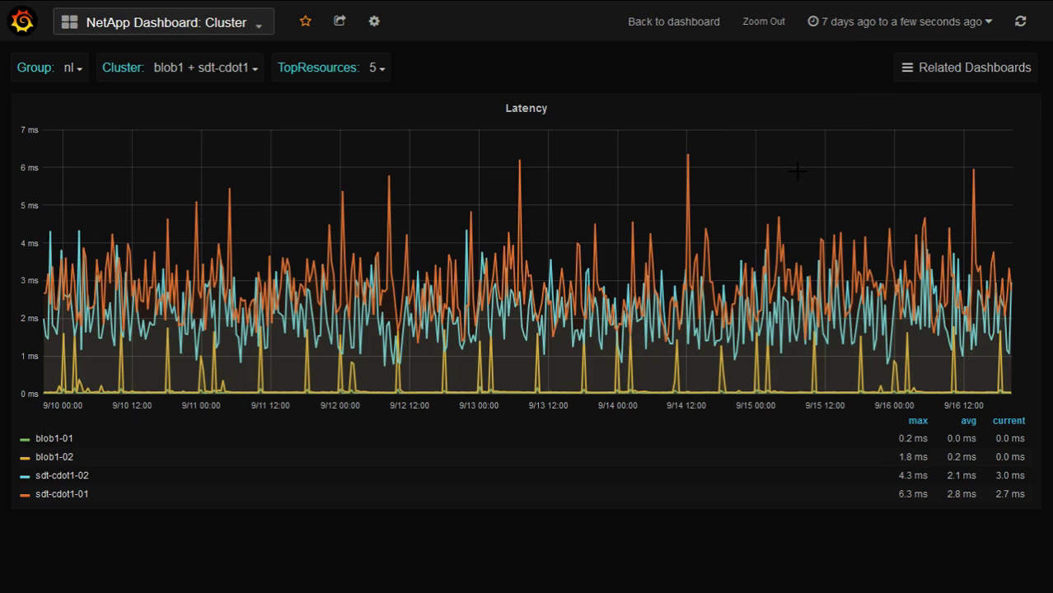
pyautogui.click(854, 23)
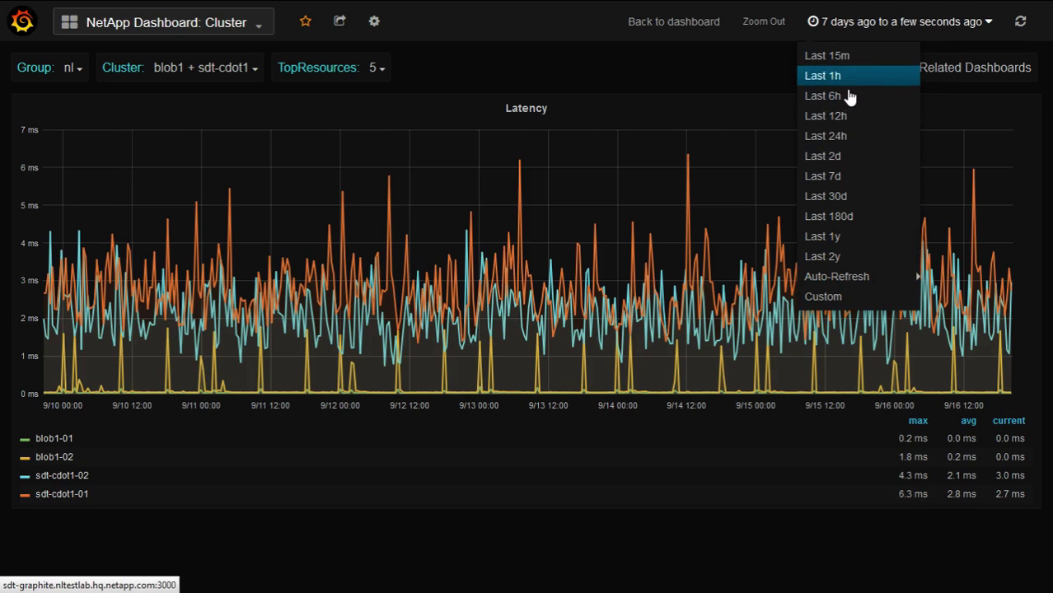
pyautogui.click(853, 195)
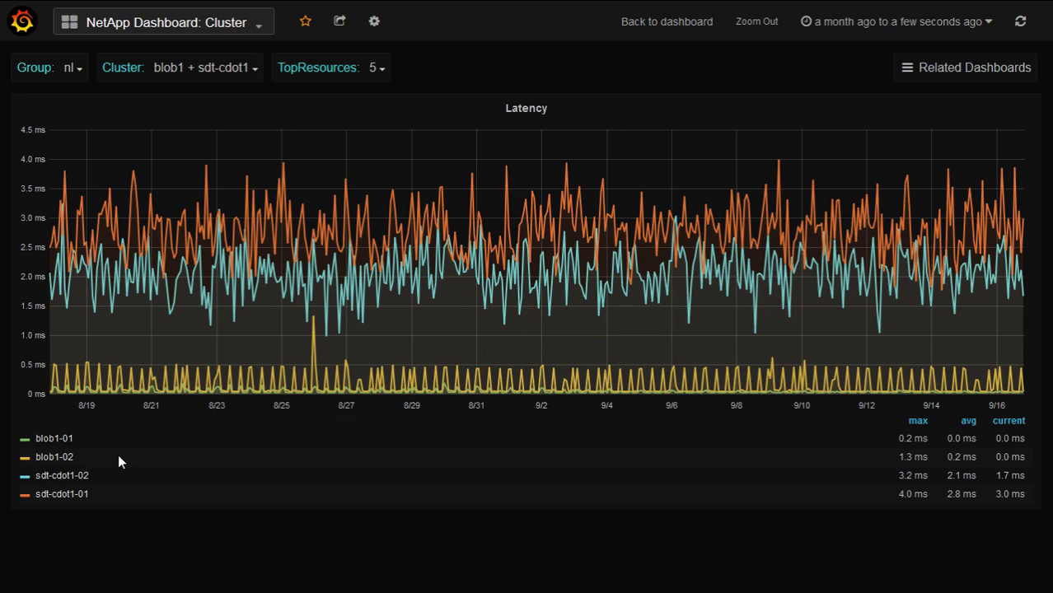
# Toggle the sdt-cdot1-02 and sdt-cdot1-01 latency series, then restore all and return to the dashboard
pyautogui.click(69, 478)
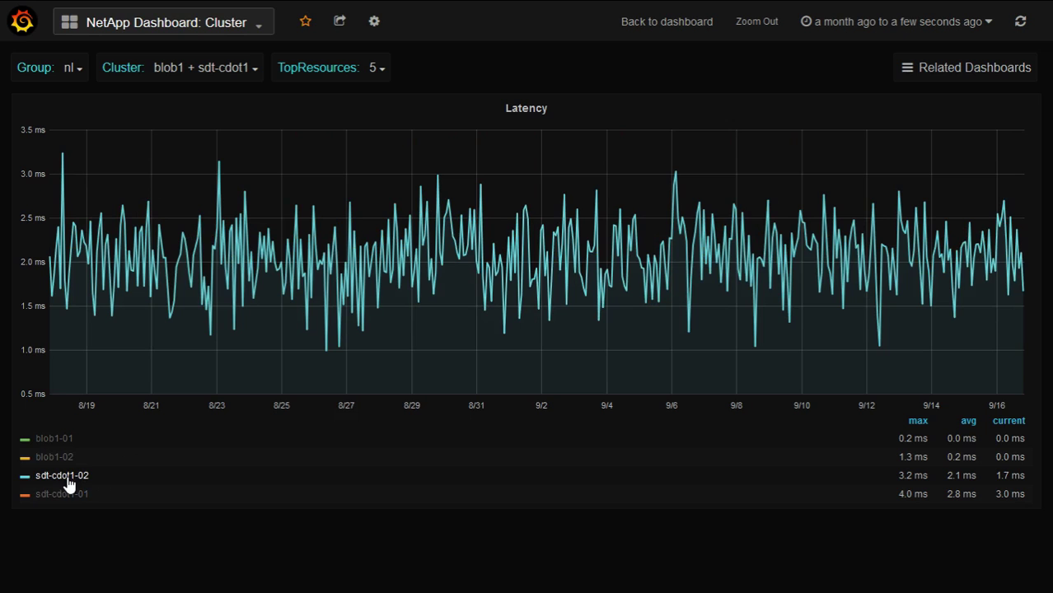
pyautogui.keyDown('ctrl'); pyautogui.click(73, 498); pyautogui.keyUp('ctrl')
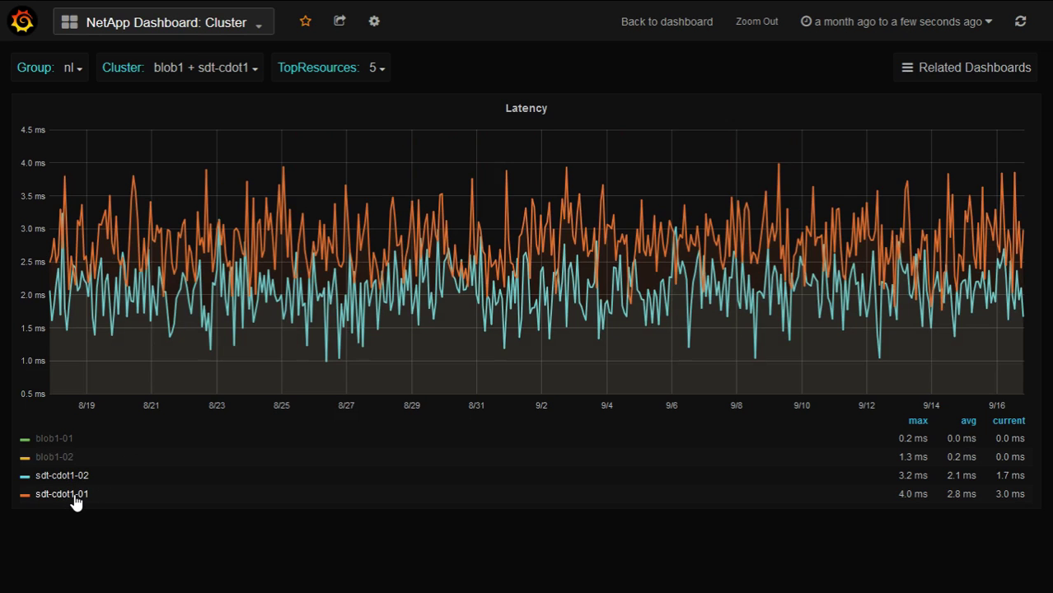
pyautogui.click(74, 498)
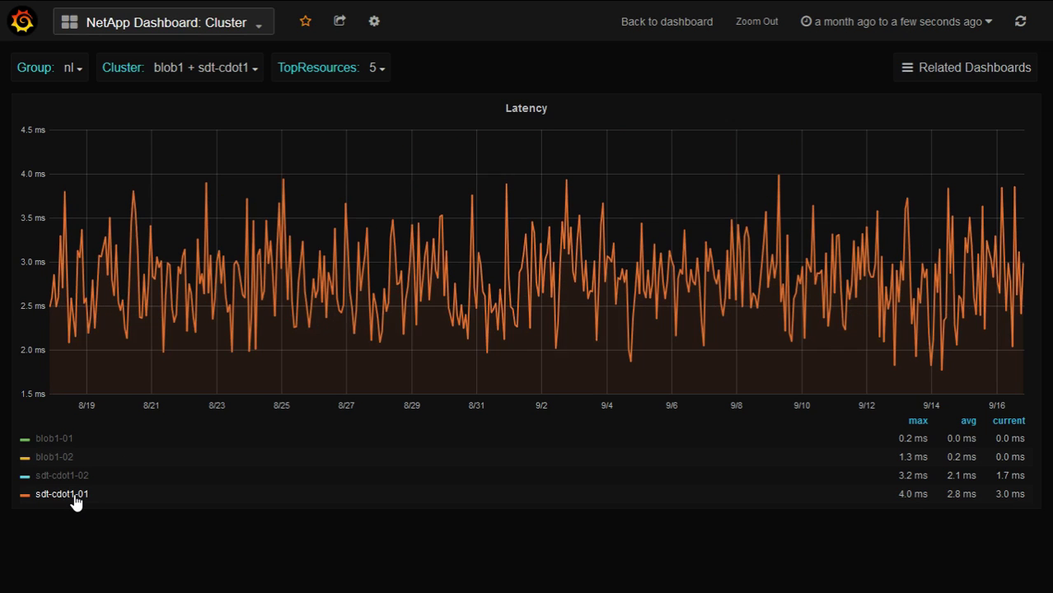
pyautogui.click(74, 498)
pyautogui.press('Escape')
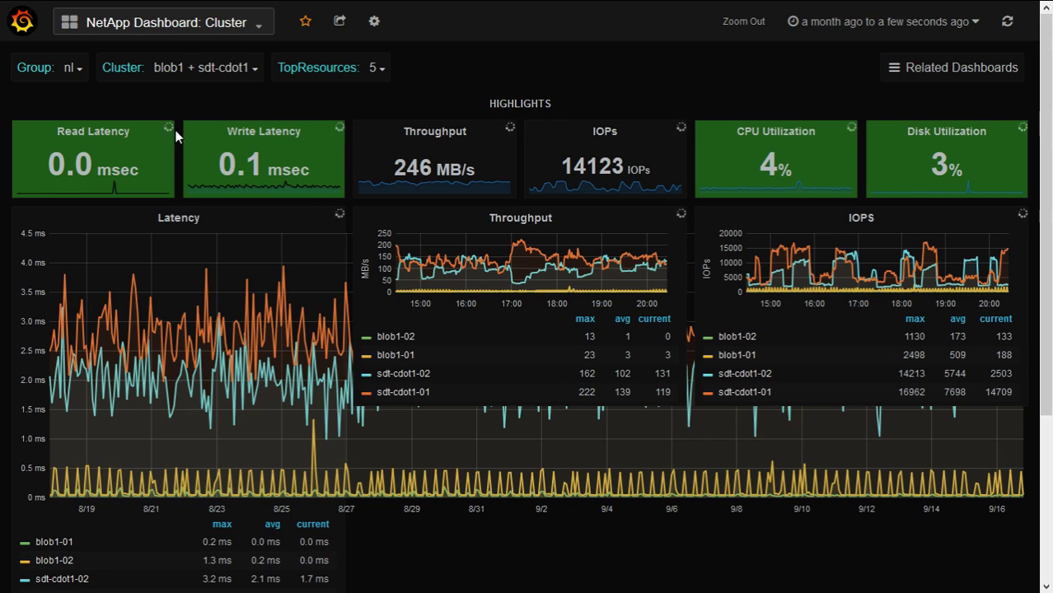
# Remove blob1 so the Cluster dashboard shows only sdt-cdot1
pyautogui.click(198, 68)
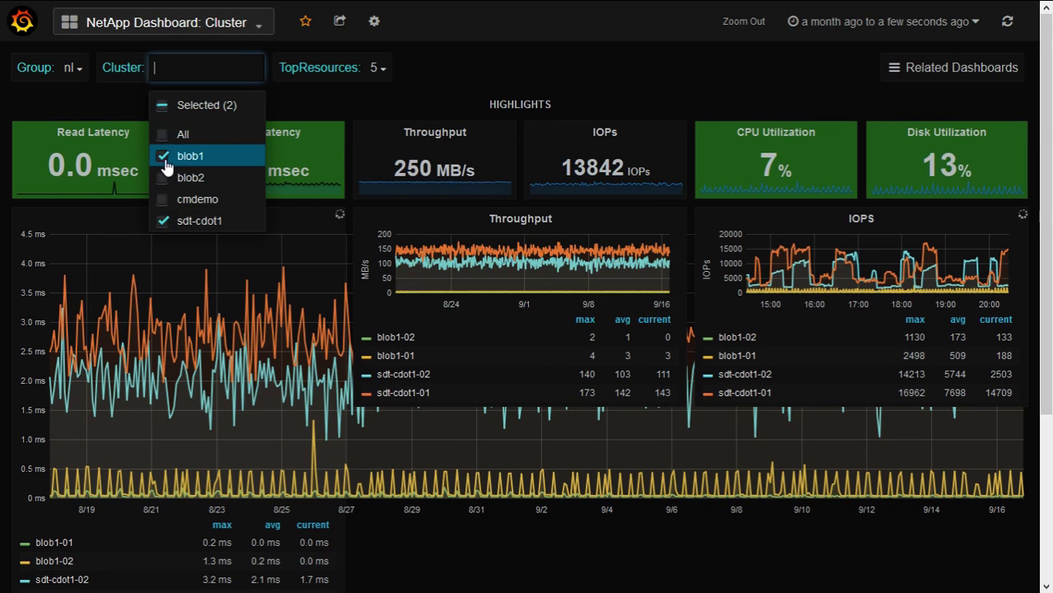
pyautogui.click(180, 166)
pyautogui.click(132, 69)
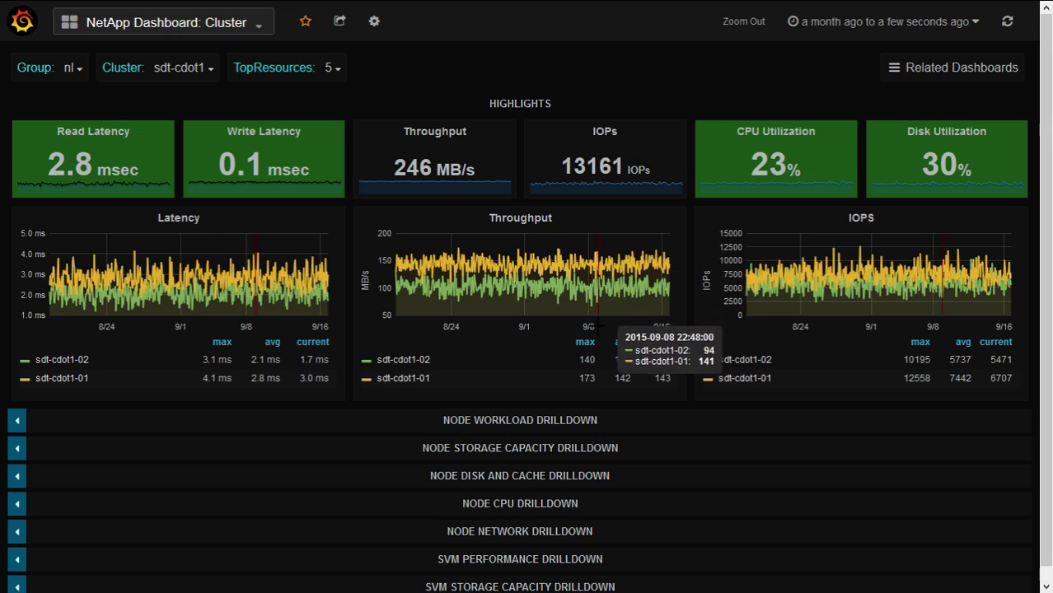
# Expand the Node CPU, Node Network and SVM Performance drilldowns, briefly isolating sdt-vs-san1 in Top Throughput
pyautogui.click(574, 506)
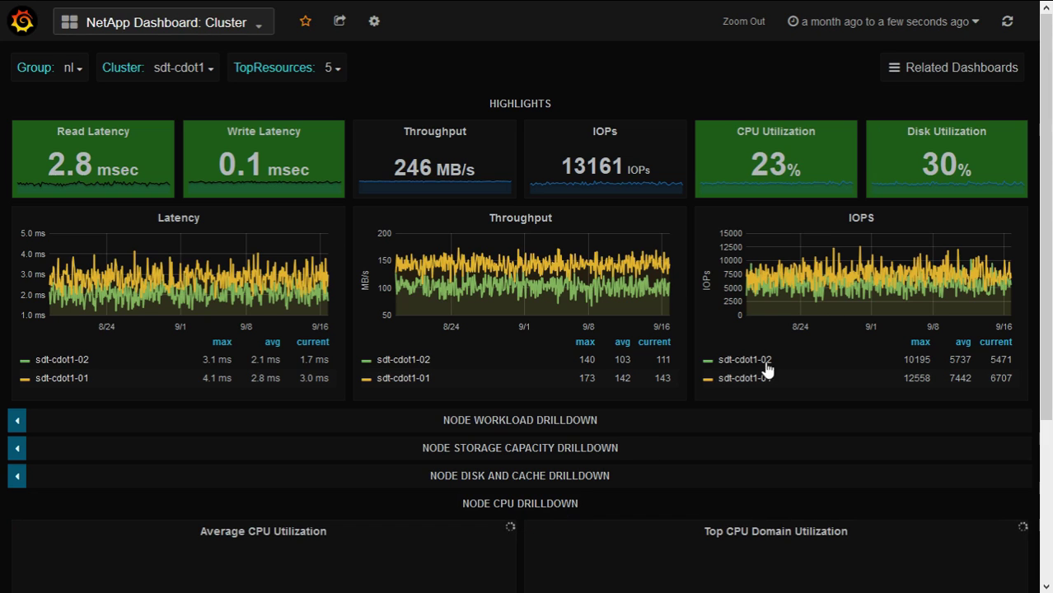
pyautogui.moveTo(1052, 223); pyautogui.dragTo(1051, 437)
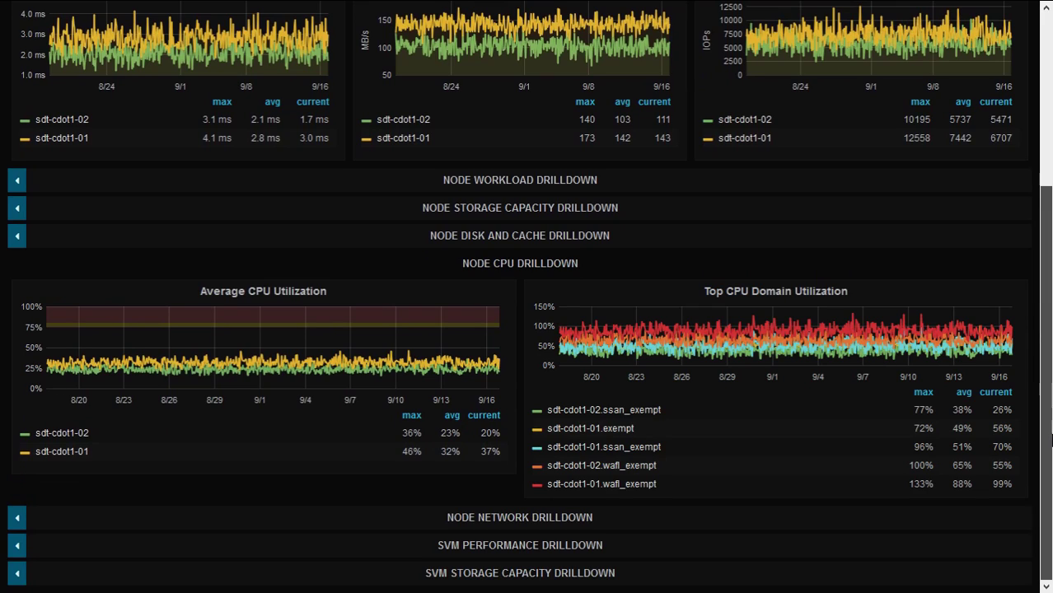
pyautogui.click(526, 514)
pyautogui.moveTo(1050, 356); pyautogui.dragTo(1050, 490)
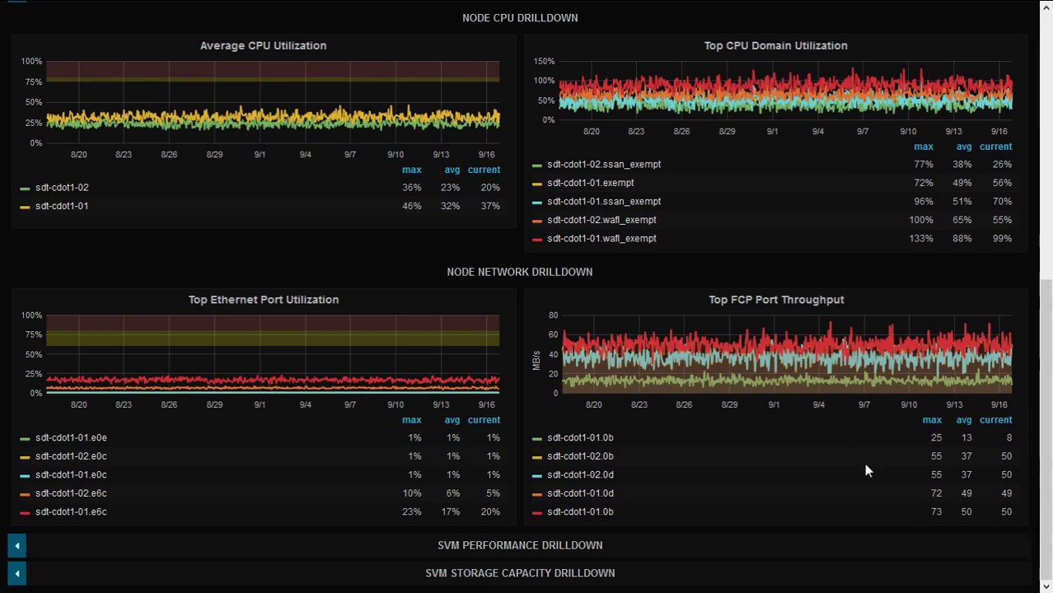
pyautogui.click(571, 555)
pyautogui.moveTo(1050, 393); pyautogui.dragTo(1051, 486)
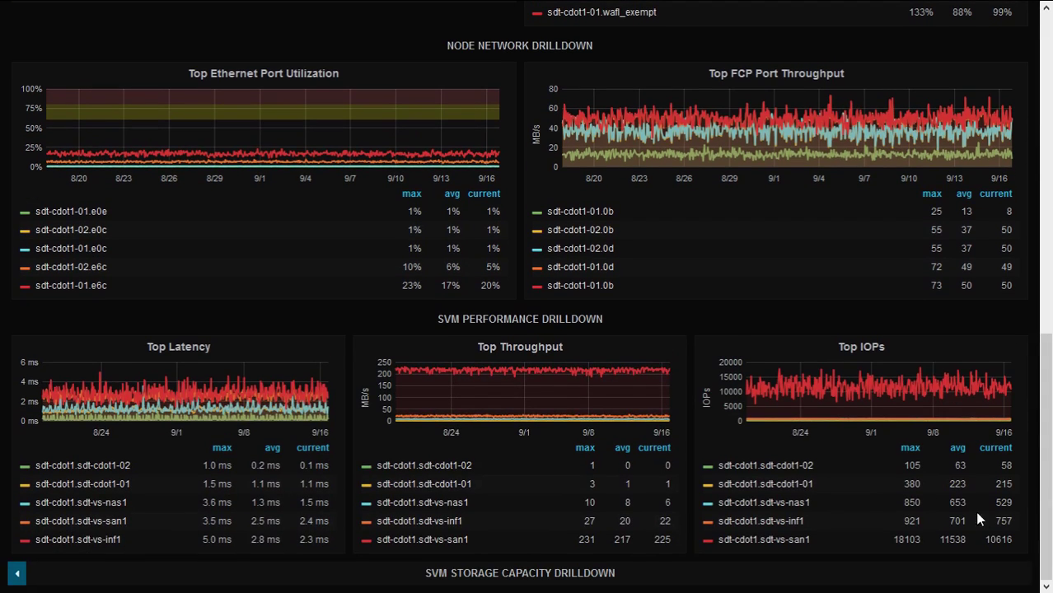
pyautogui.click(466, 541)
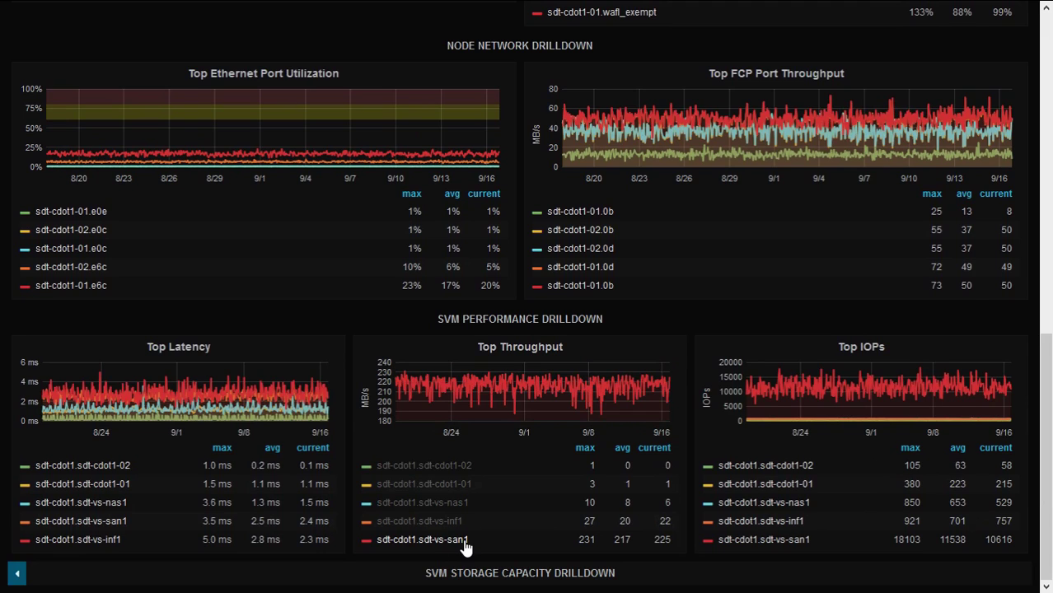
pyautogui.click(466, 540)
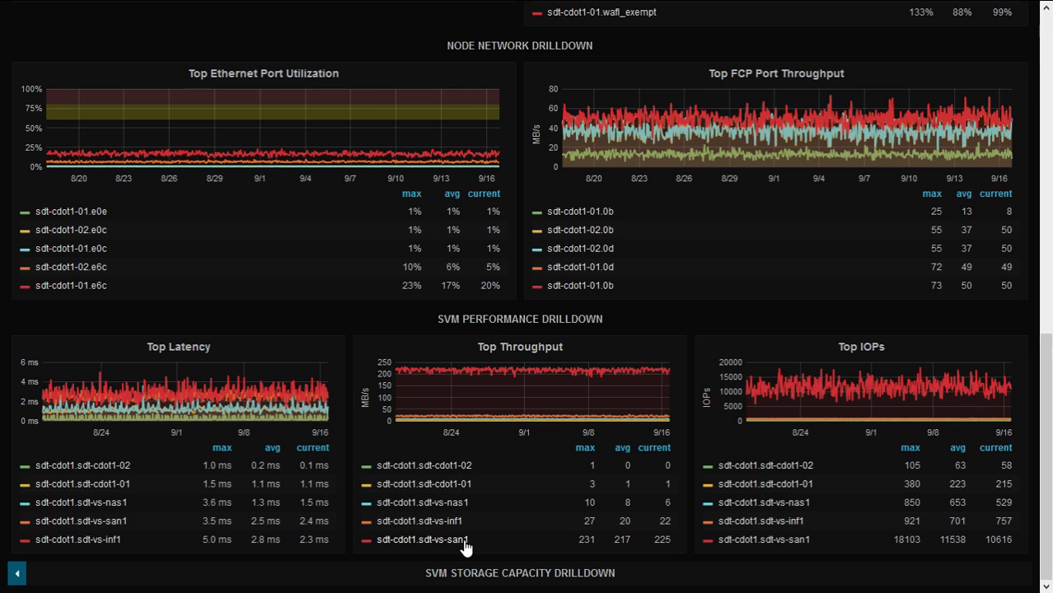
pyautogui.moveTo(1046, 433); pyautogui.dragTo(1050, 113)
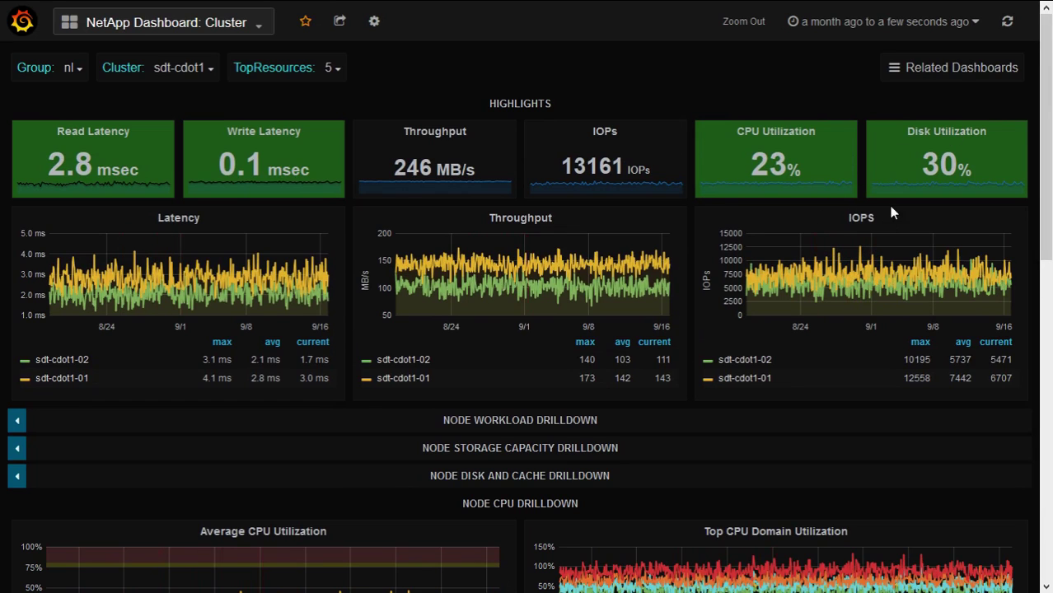
# Open NetApp Detail: Disk and Cache Layers from the Related Dashboards menu
pyautogui.click(958, 72)
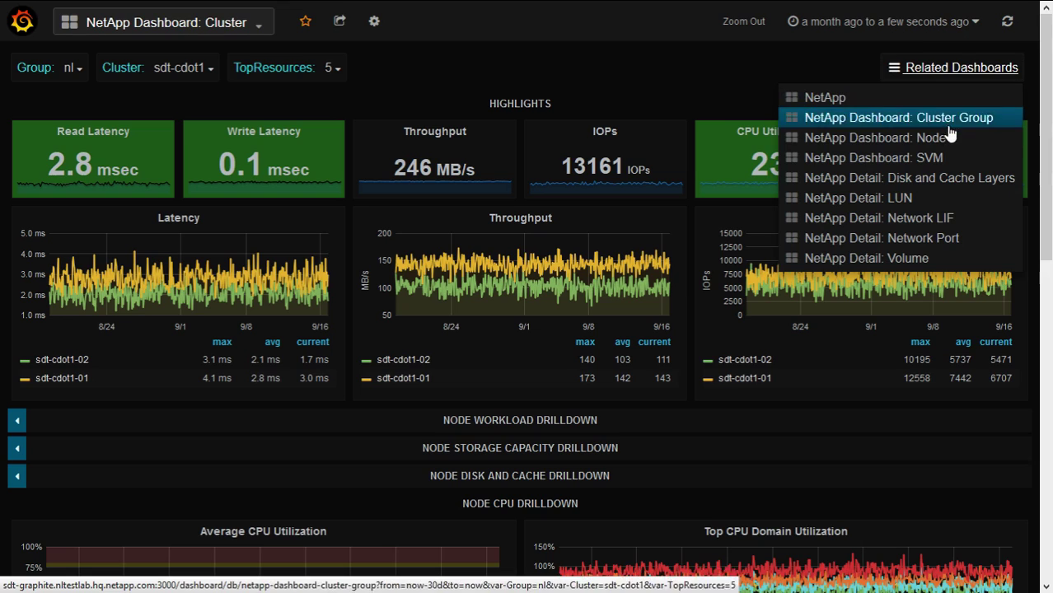
pyautogui.click(954, 183)
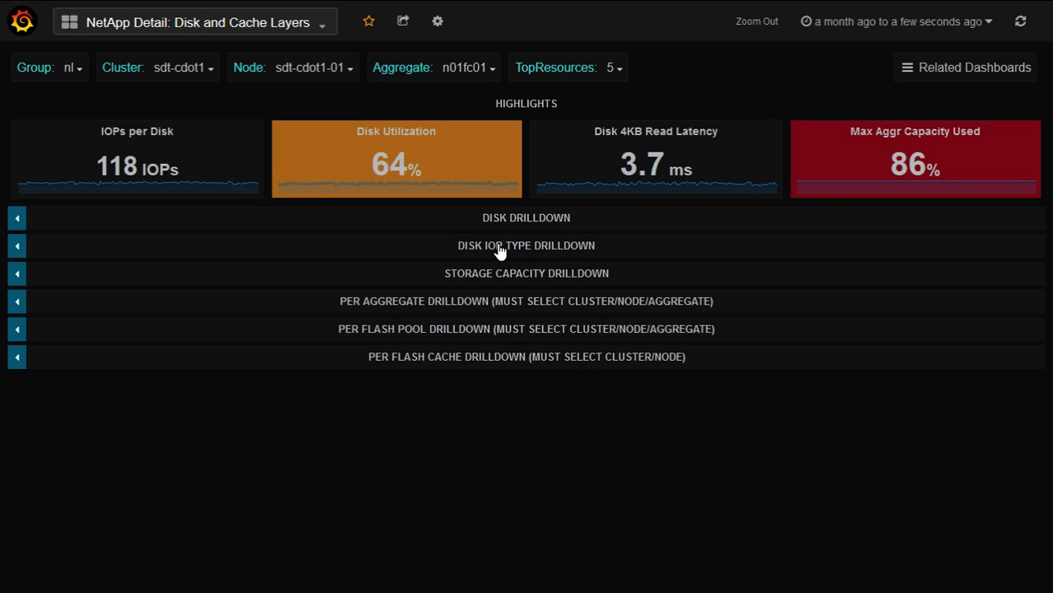
# Expand the Disk Drilldown and Per Flash Cache Drilldown rows and scroll through their graphs
pyautogui.click(506, 220)
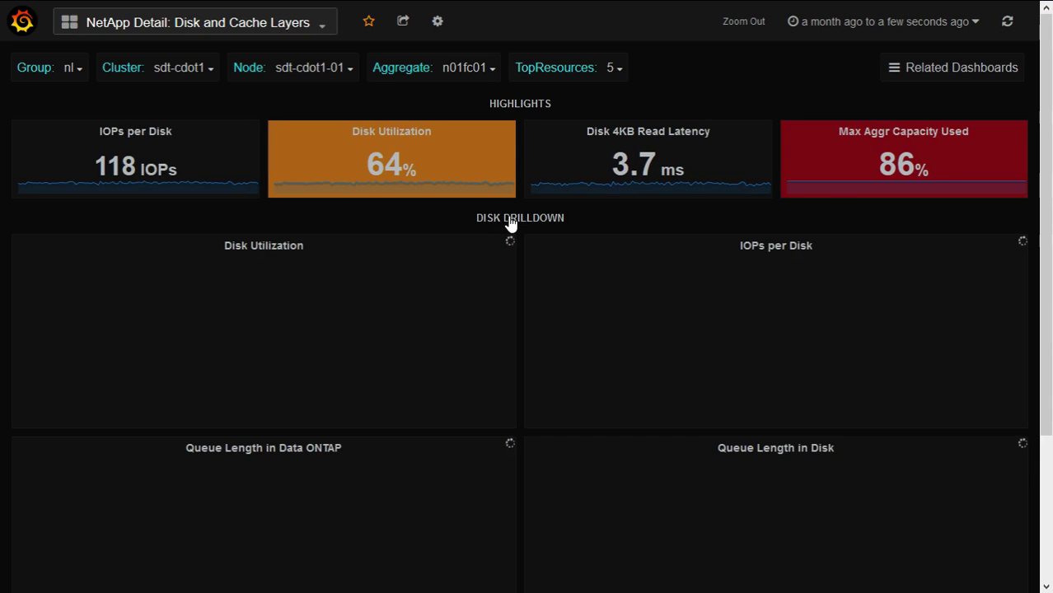
pyautogui.scroll(-2, 1049, 222)
pyautogui.scroll(-3, 1049, 229)
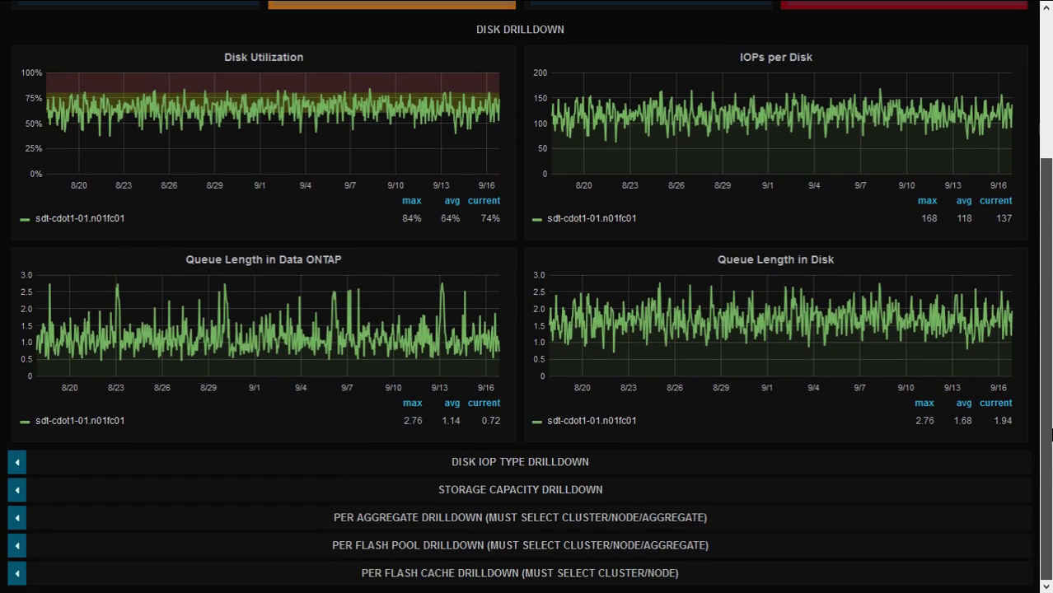
pyautogui.click(626, 549)
pyautogui.click(684, 550)
pyautogui.click(701, 572)
pyautogui.scroll(-5, 1046, 330)
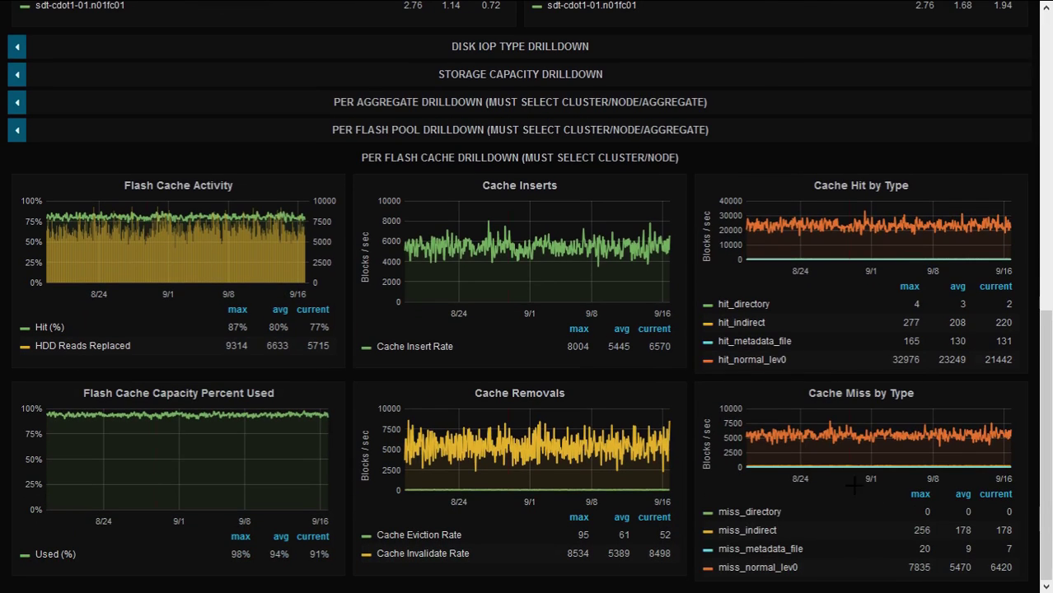
# View the Flash Cache Activity panel alone, set the time range to Last 6h, and return
pyautogui.click(128, 189)
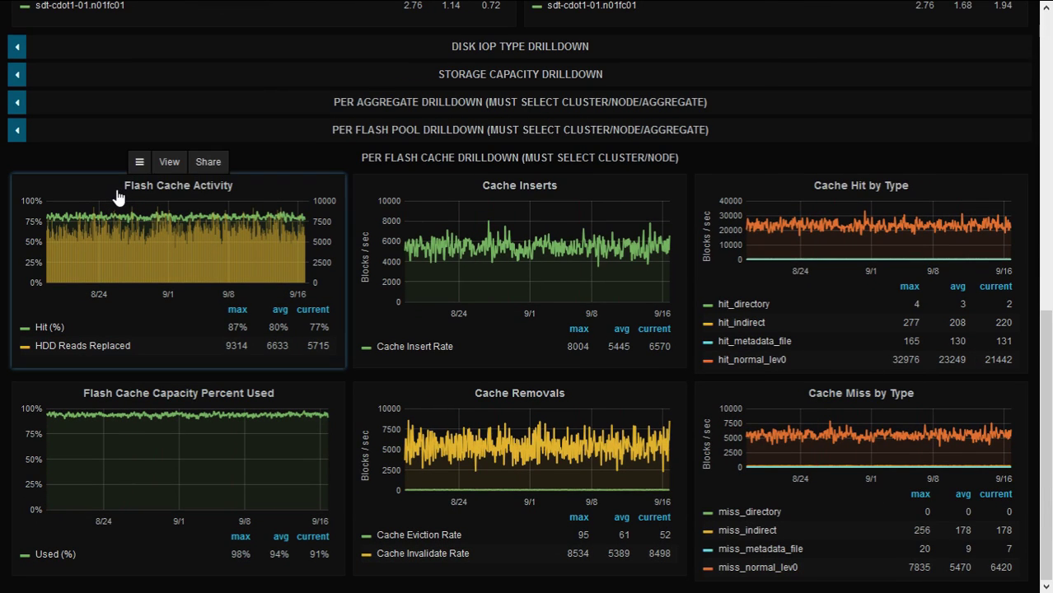
pyautogui.click(170, 162)
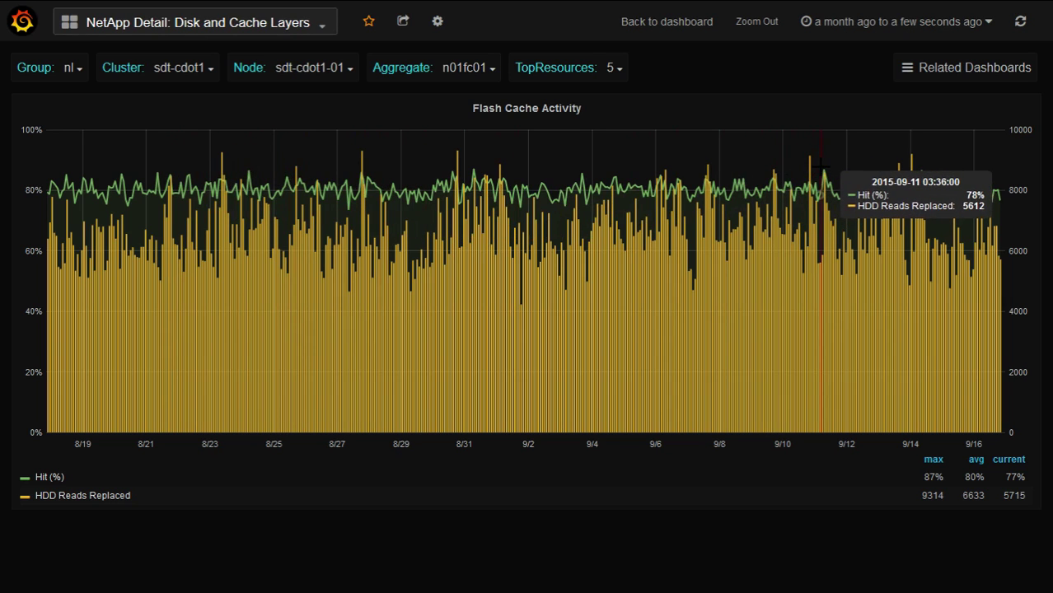
pyautogui.click(866, 23)
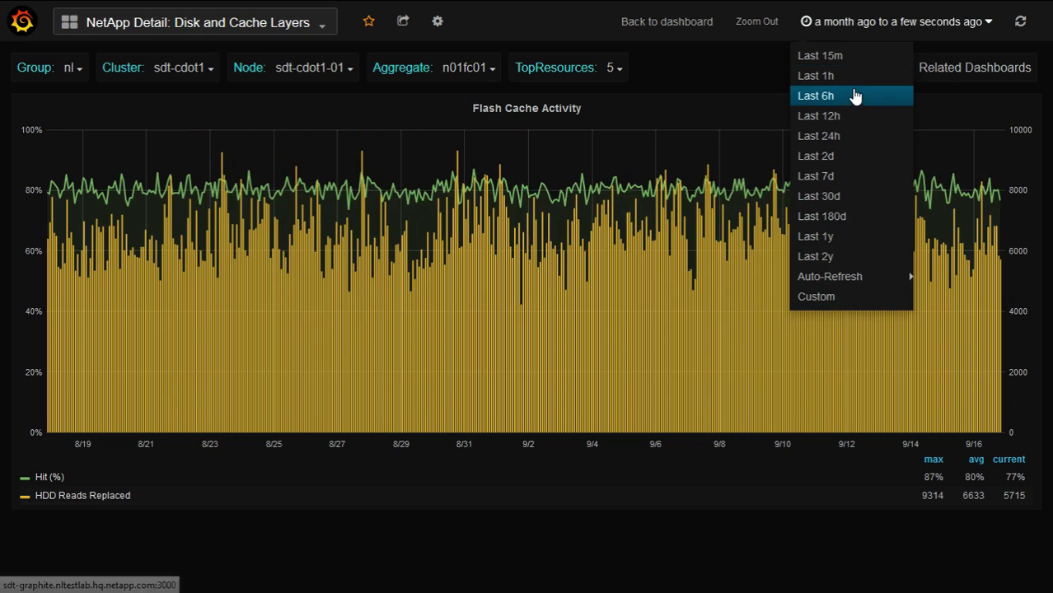
pyautogui.click(855, 95)
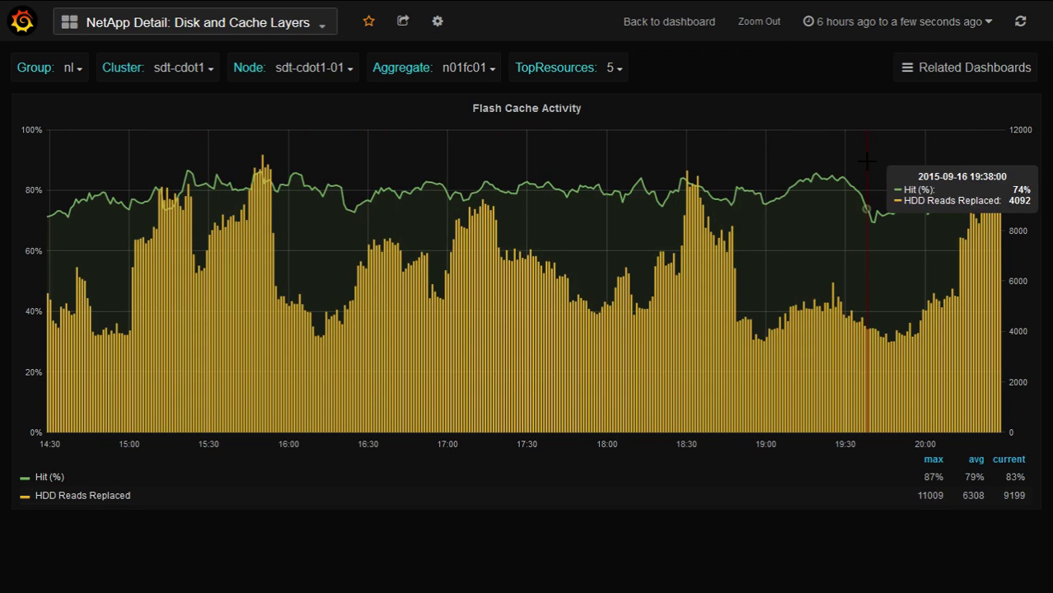
pyautogui.press('Escape')
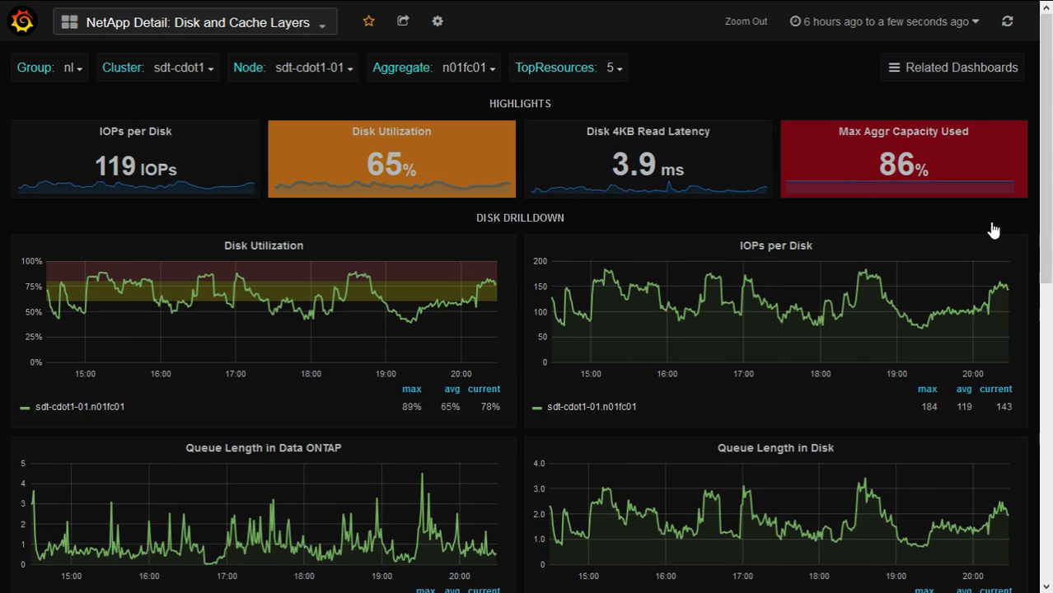
pyautogui.moveTo(1045, 262); pyautogui.dragTo(1047, 560)
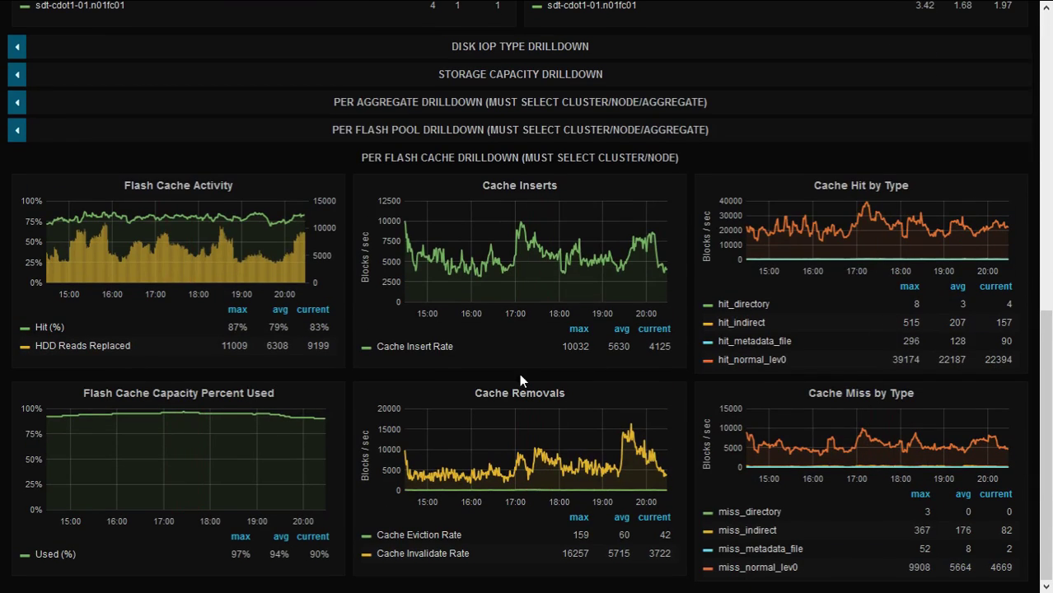
# Swap the Flash Cache drilldown for Flash Pool and view the AWA Recommended Cache Size panel alone
pyautogui.click(602, 165)
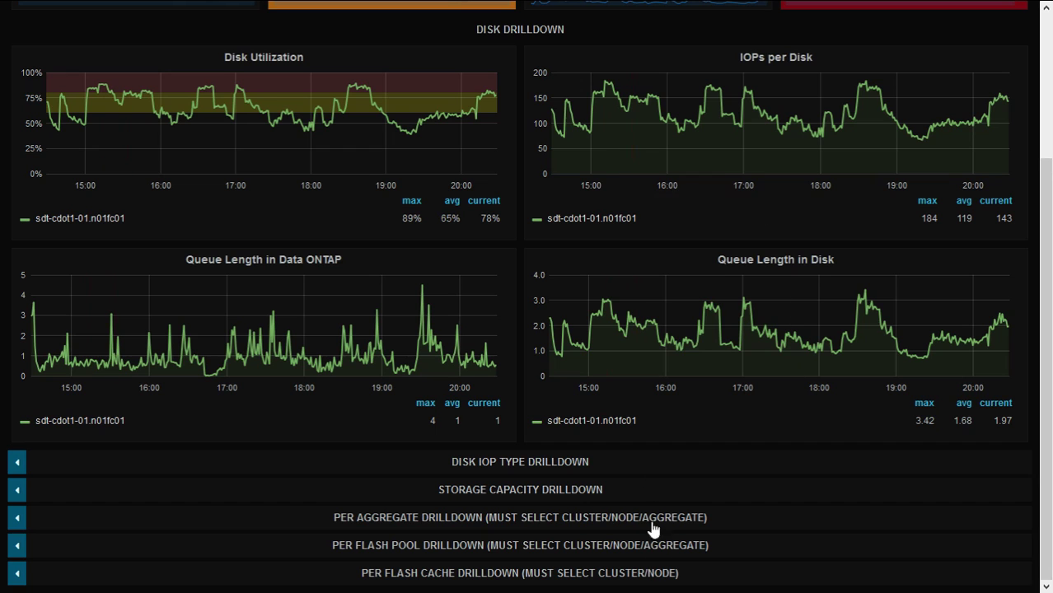
pyautogui.click(665, 545)
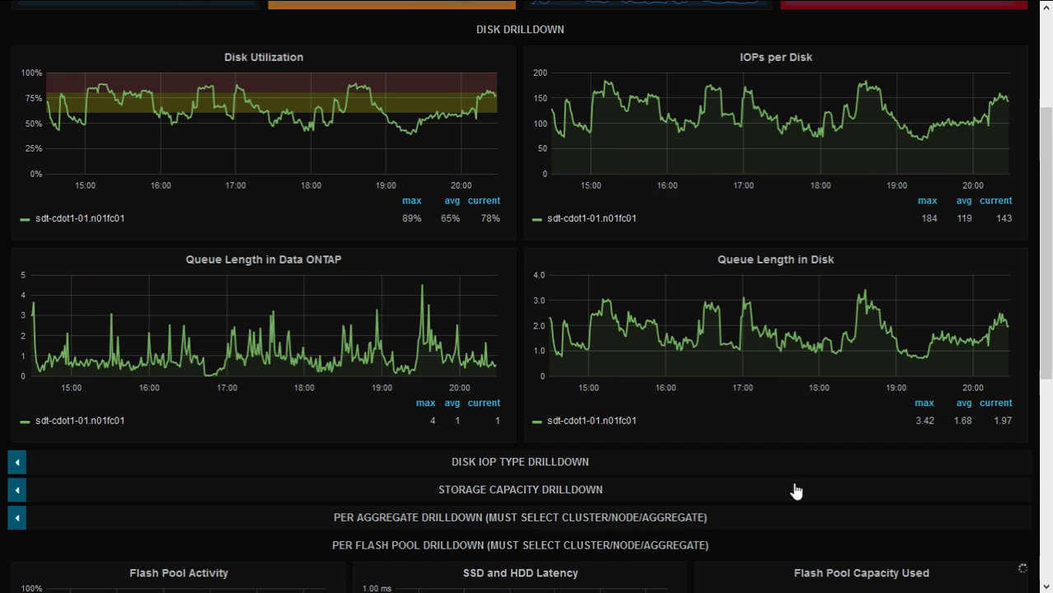
pyautogui.moveTo(1050, 355); pyautogui.dragTo(1050, 557)
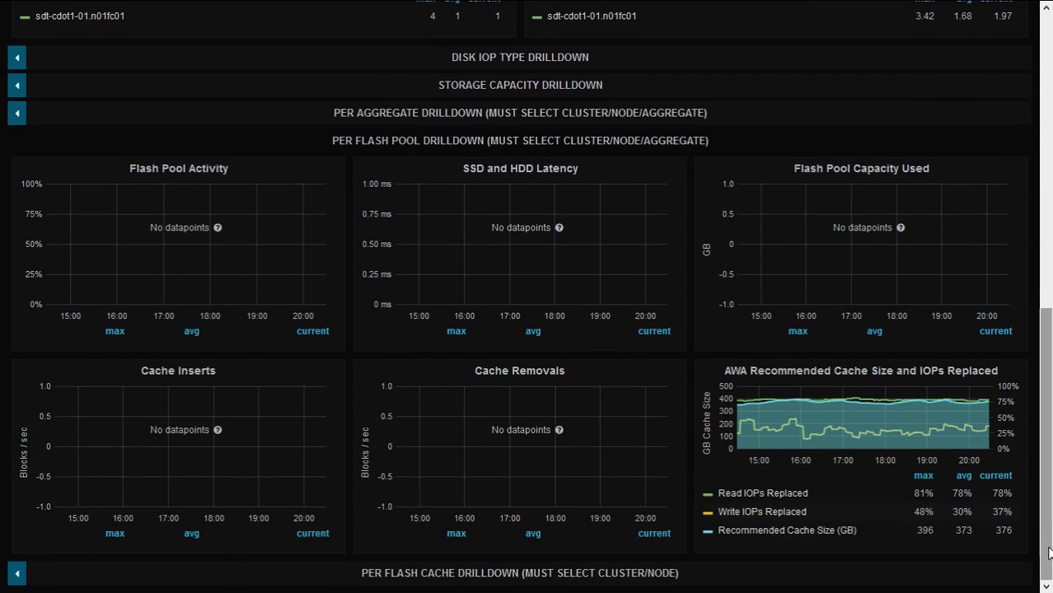
pyautogui.click(851, 375)
pyautogui.click(851, 344)
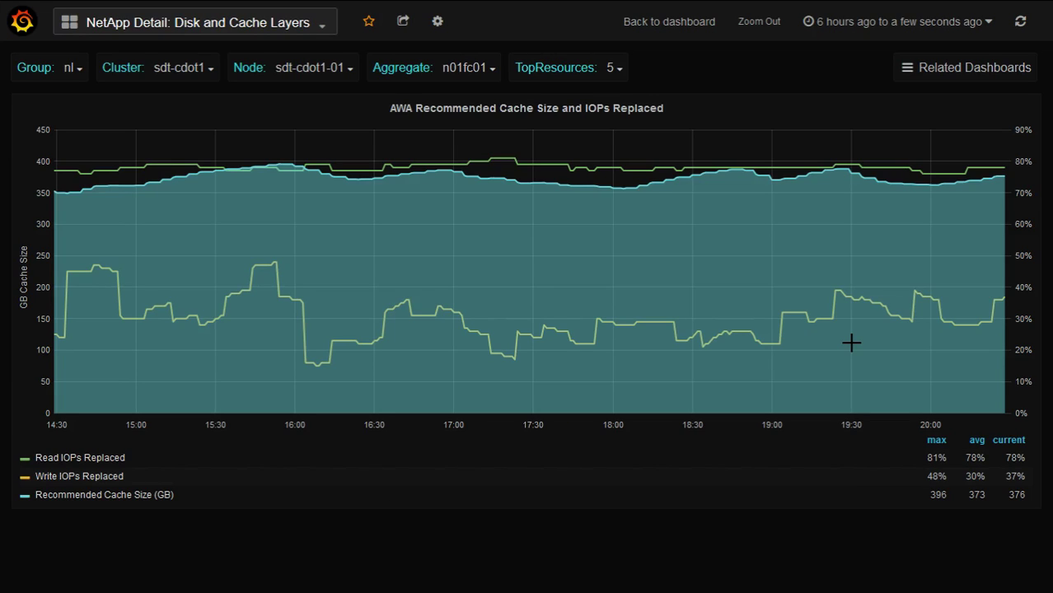
pyautogui.moveTo(852, 344)
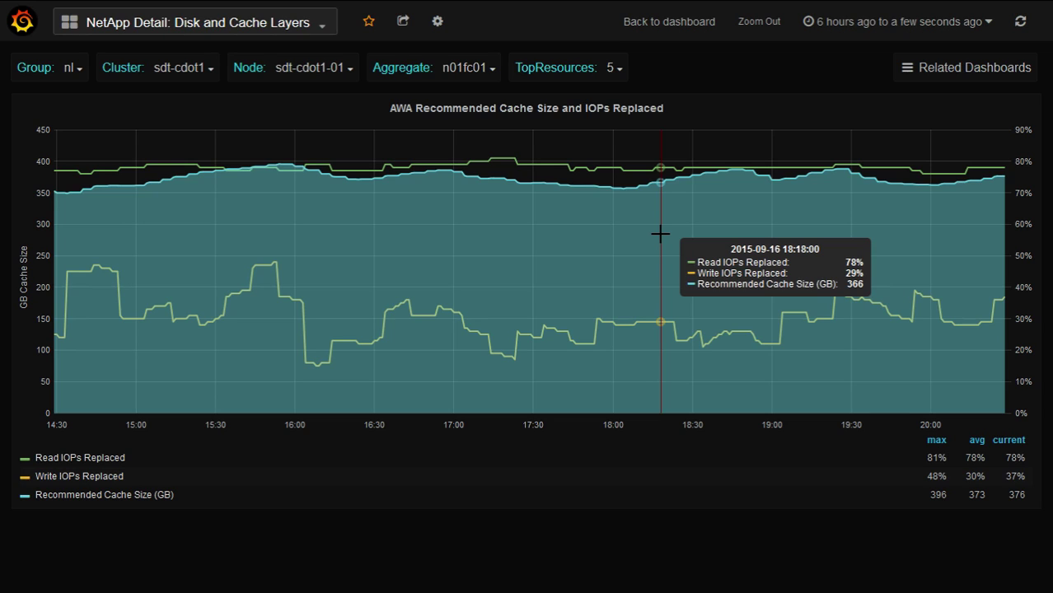
# Leave the AWA panel view and open NetApp Detail: Volume for lun_1 via Related Dashboards
pyautogui.press('Escape')
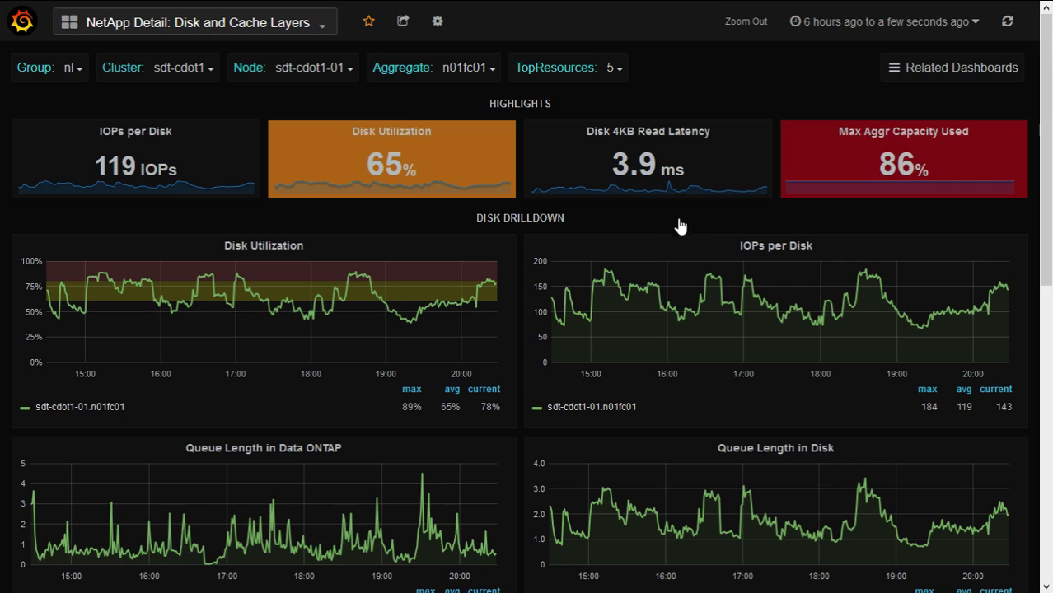
pyautogui.click(935, 68)
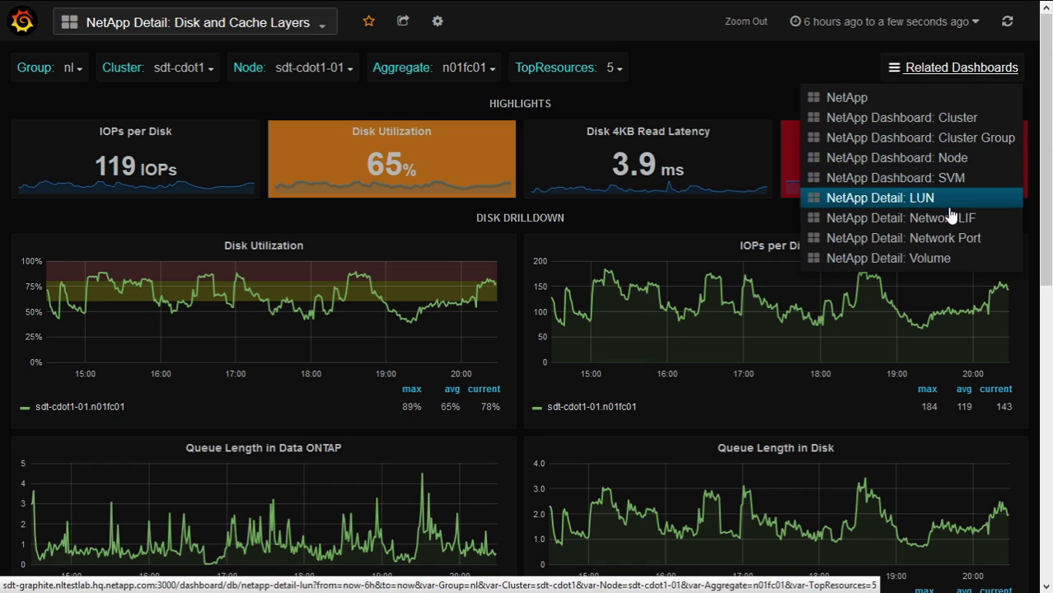
pyautogui.click(964, 259)
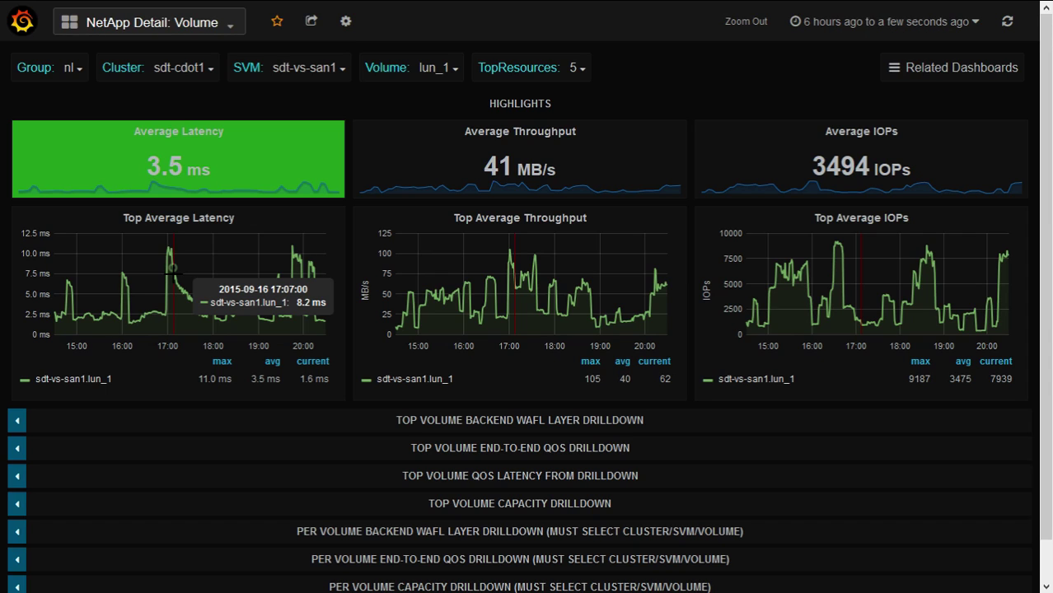
# Expand the Top Volume End-to-End QoS drilldown and view its 9.8 ms read and 1.2 ms write latency graphs
pyautogui.click(451, 448)
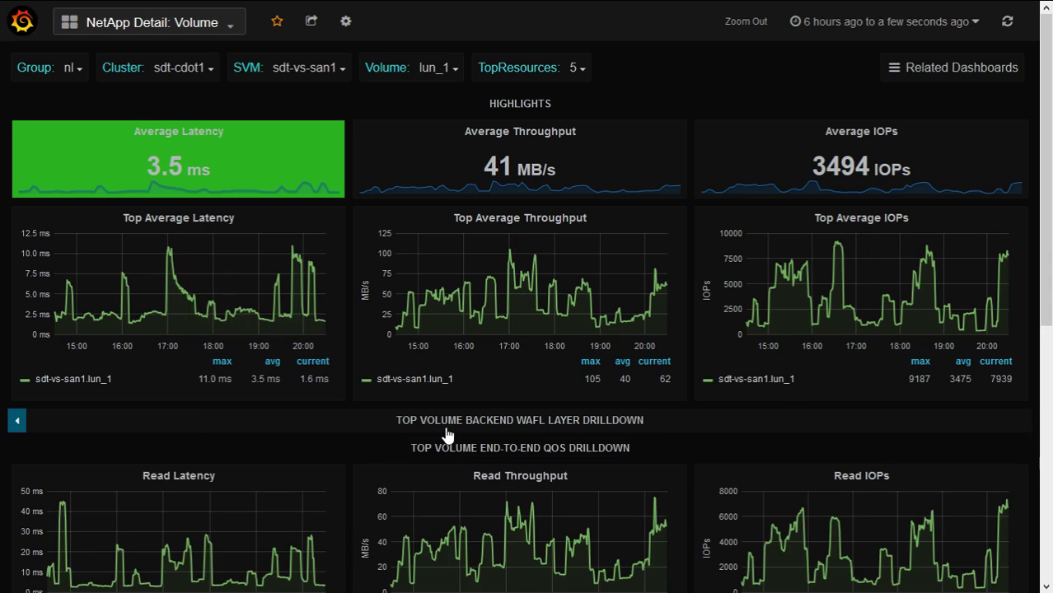
pyautogui.moveTo(1050, 248); pyautogui.dragTo(1045, 434)
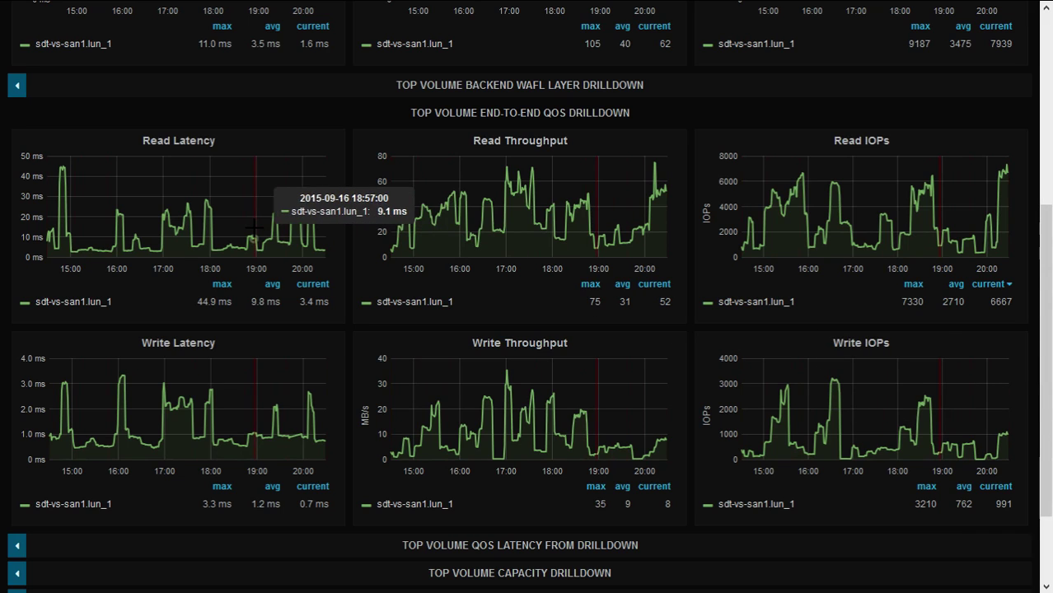
# Expand the Top Volume QoS Latency From drilldown, review its network-to-disk latency panels, then return to the top
pyautogui.click(578, 545)
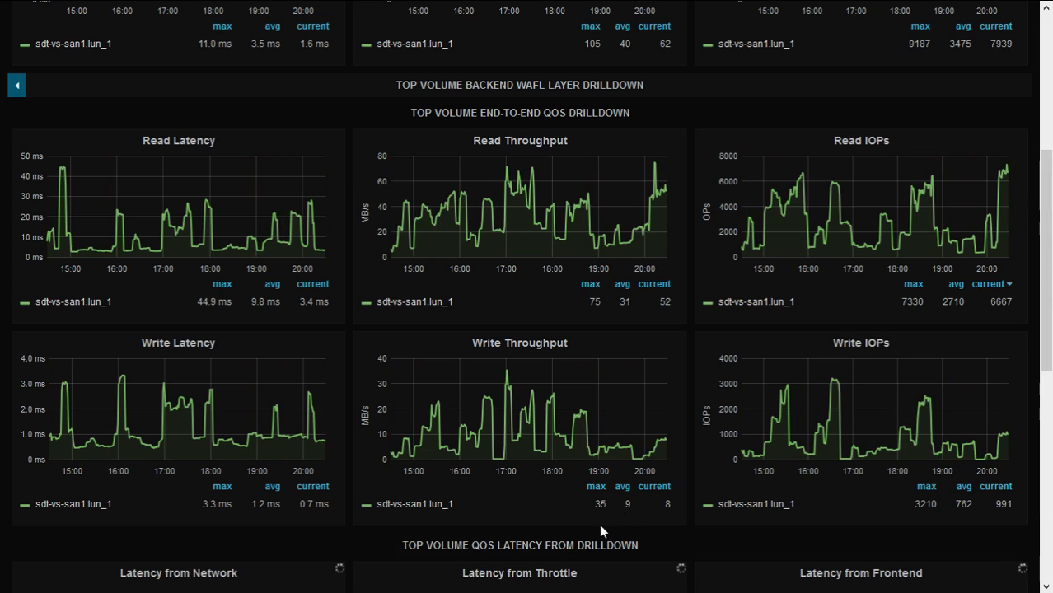
pyautogui.moveTo(1049, 297); pyautogui.dragTo(1051, 493)
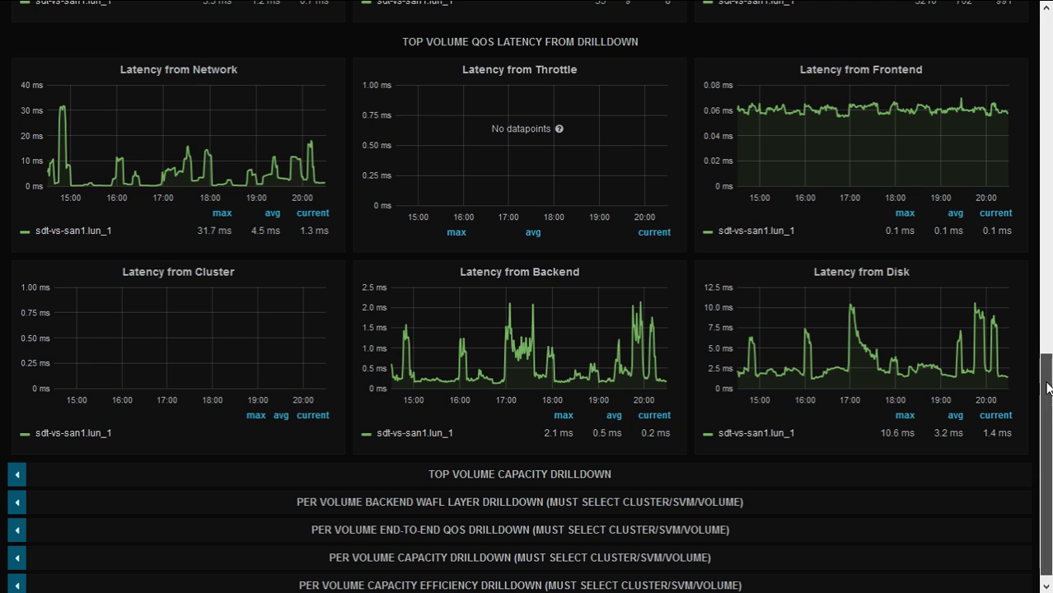
pyautogui.moveTo(1050, 389); pyautogui.dragTo(1050, 33)
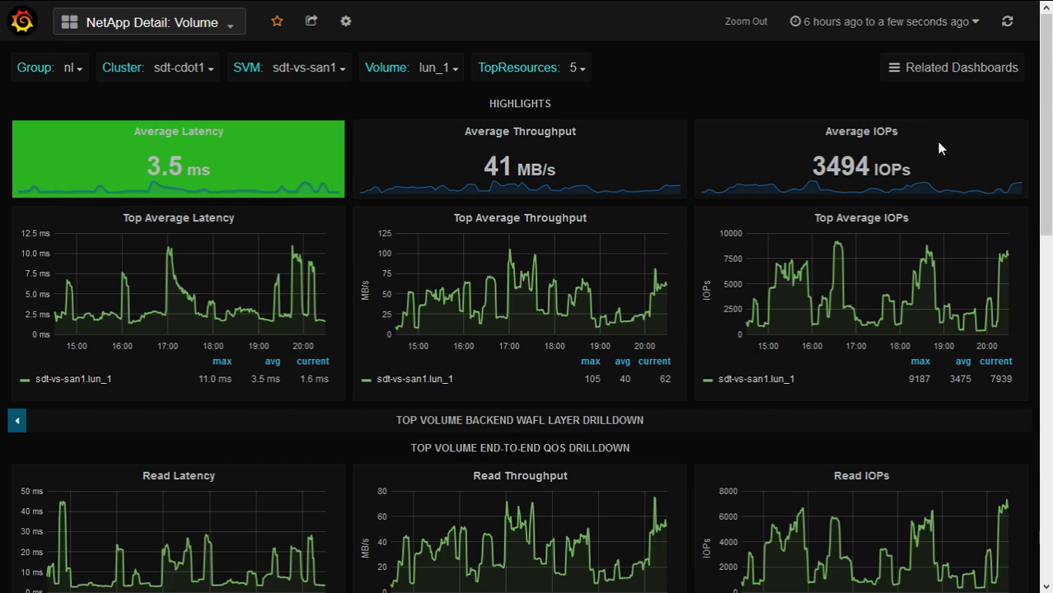
# Go from the NetApp overview to the 7-Mode Node dashboard for node sdt-7dot1a
pyautogui.click(143, 11)
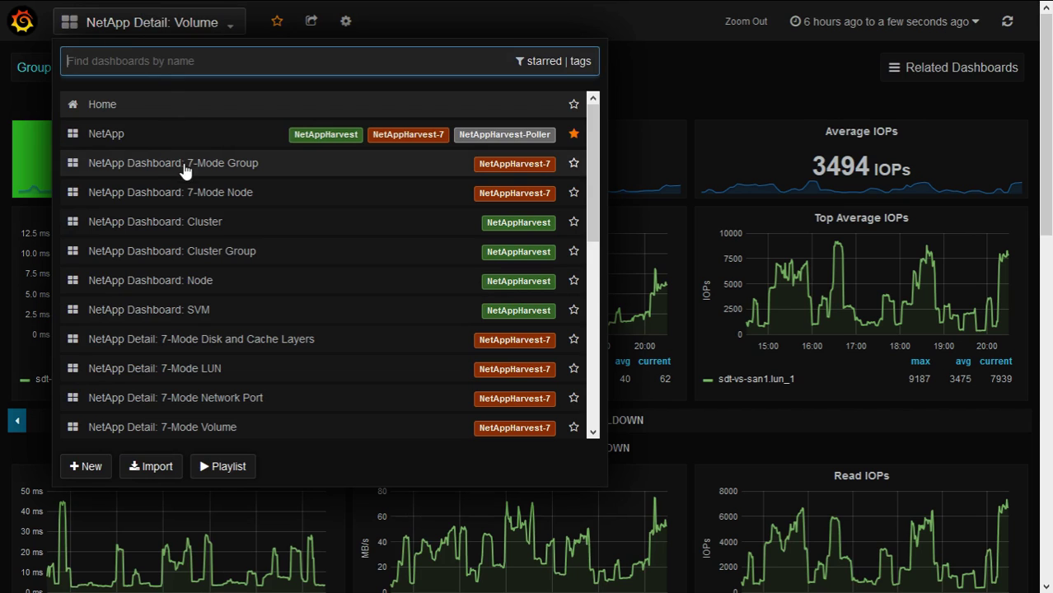
pyautogui.click(145, 137)
pyautogui.scroll(-7, 147, 136)
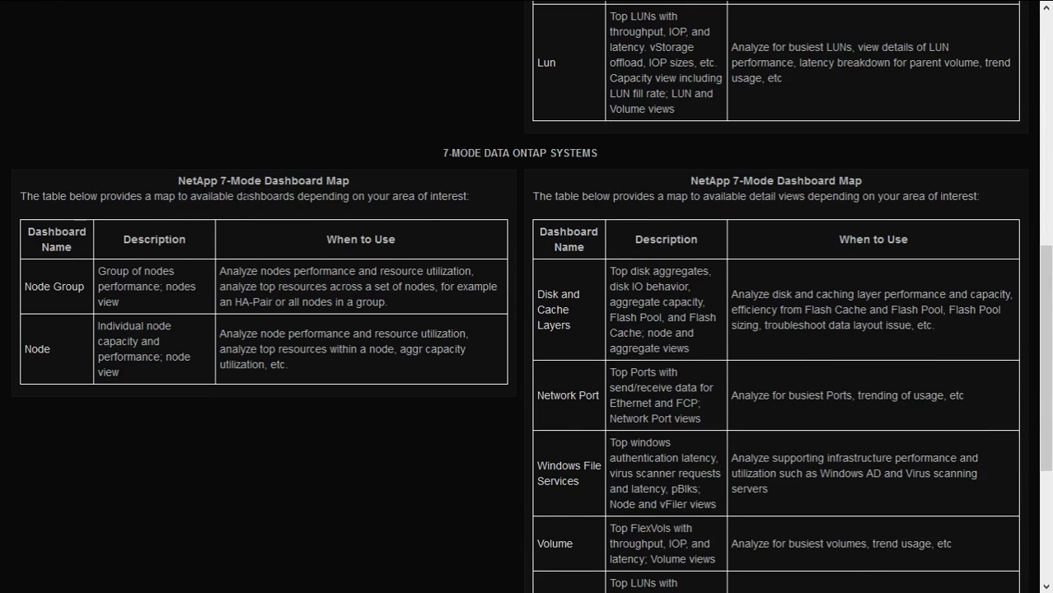
pyautogui.click(38, 351)
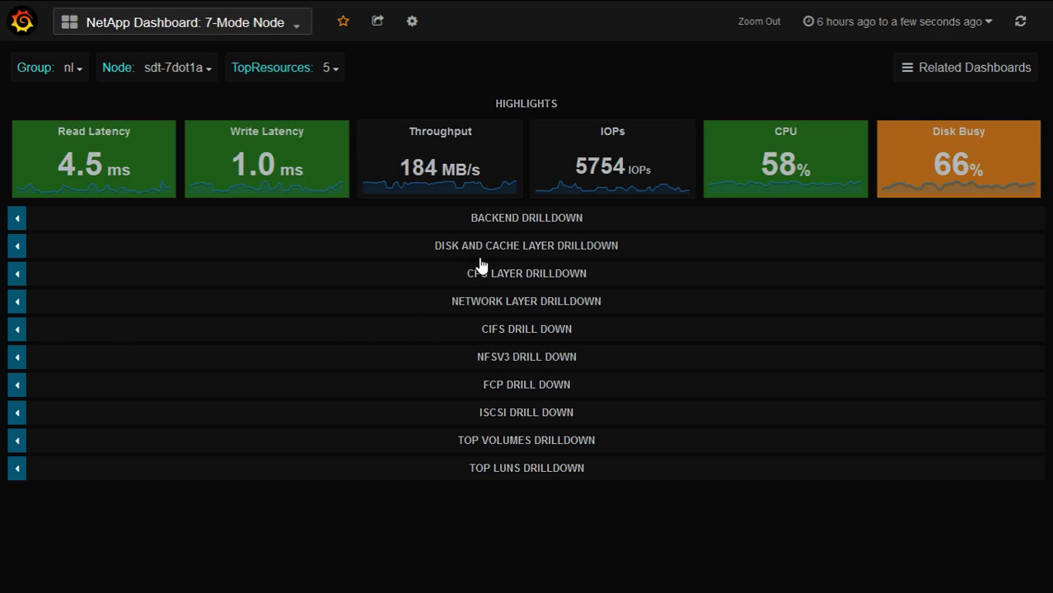
# Expand the Backend and FCP drilldowns, showing FCP at 3704 IOPs, 136 MB/s and 1.7 ms latency
pyautogui.click(514, 224)
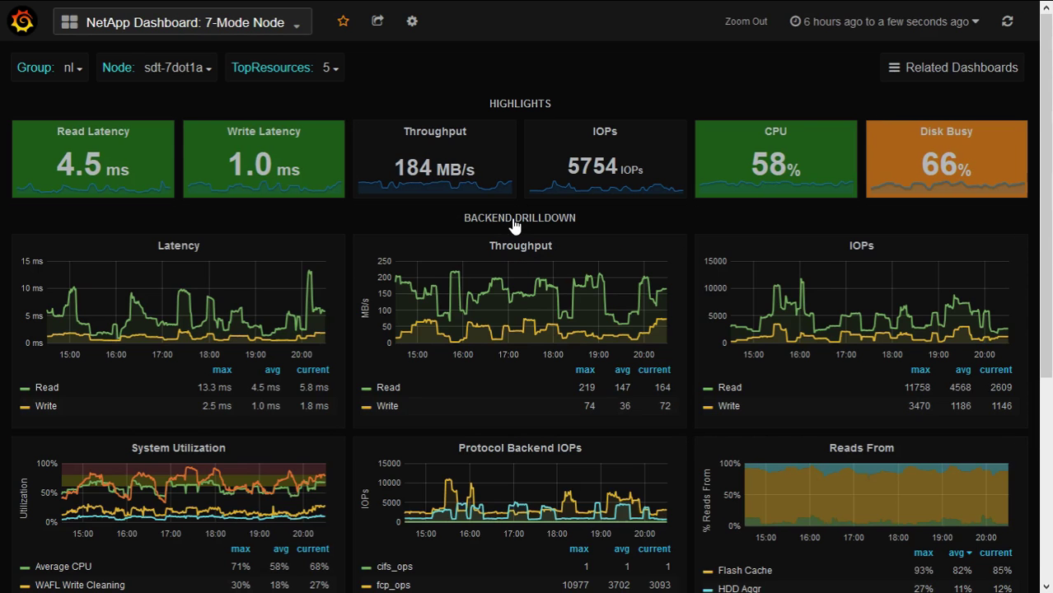
pyautogui.moveTo(1049, 223); pyautogui.dragTo(1050, 360)
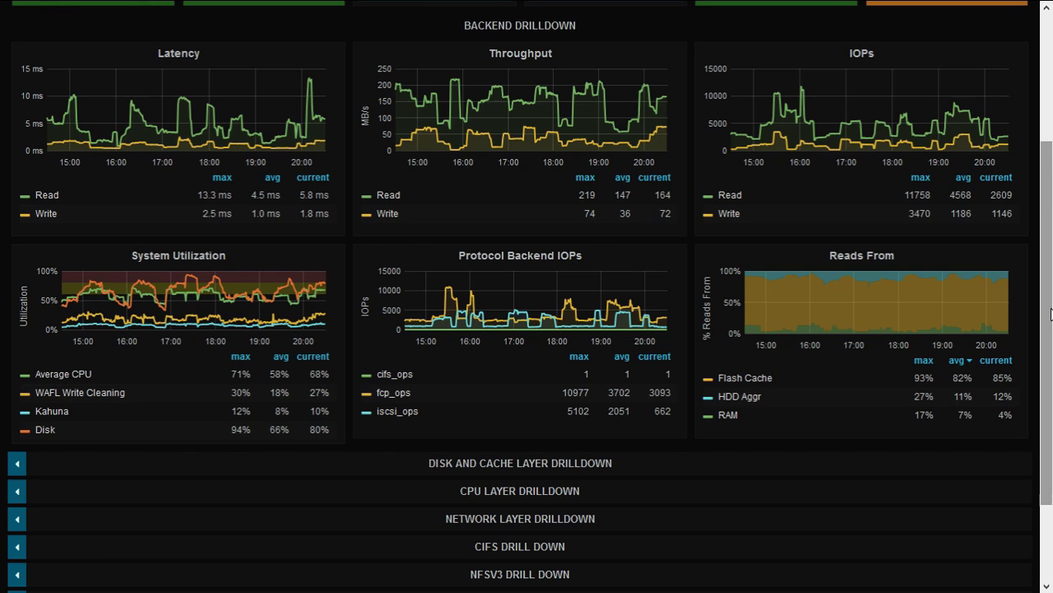
pyautogui.scroll(-2, 1050, 313)
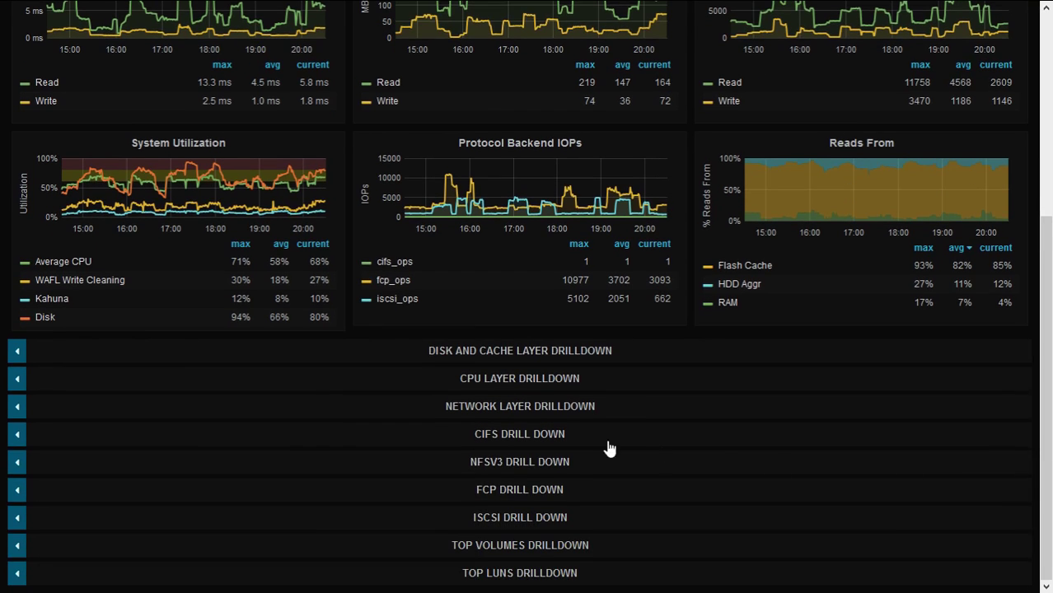
pyautogui.click(505, 493)
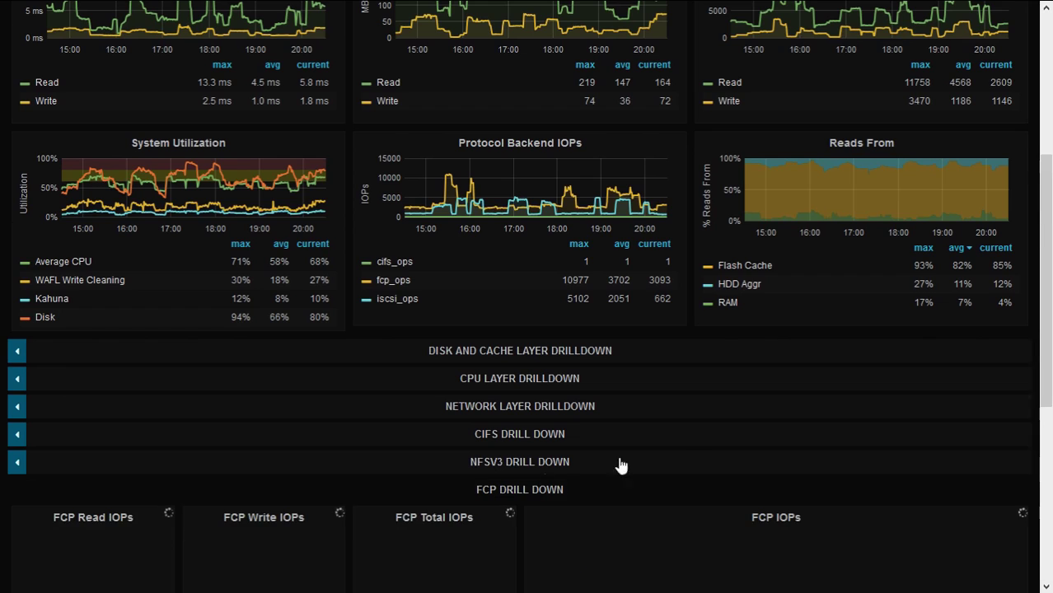
pyautogui.scroll(-5, 1047, 483)
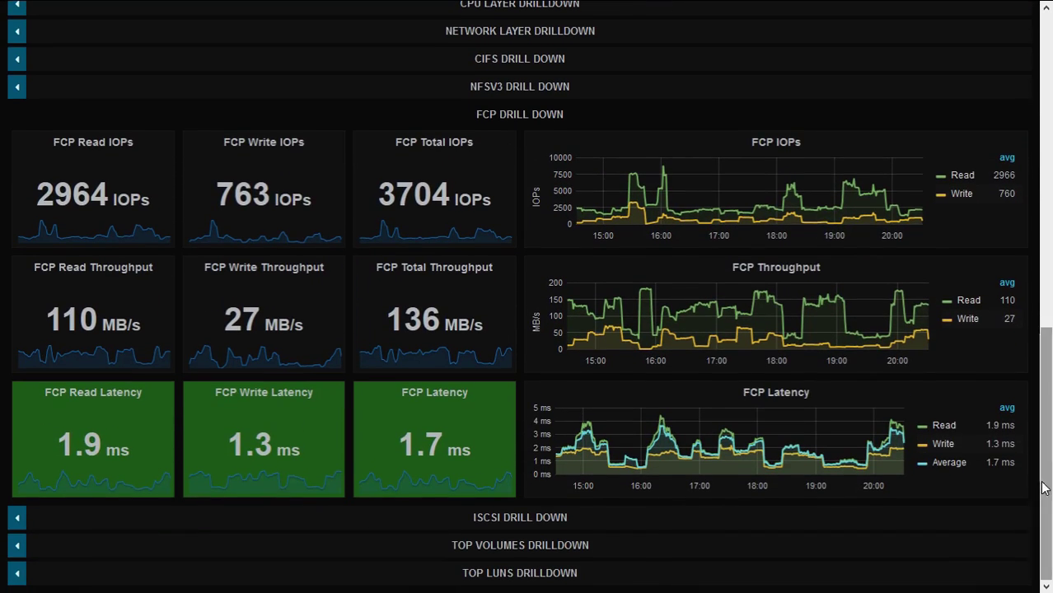